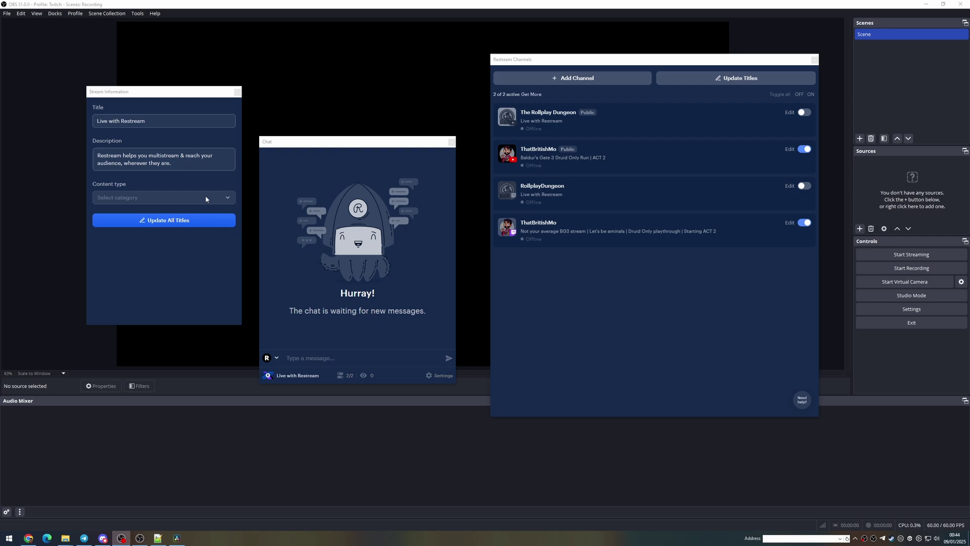
Look over the Restream content type categories and the accounts available for chatting, choosing nothing
left_click(206, 199)
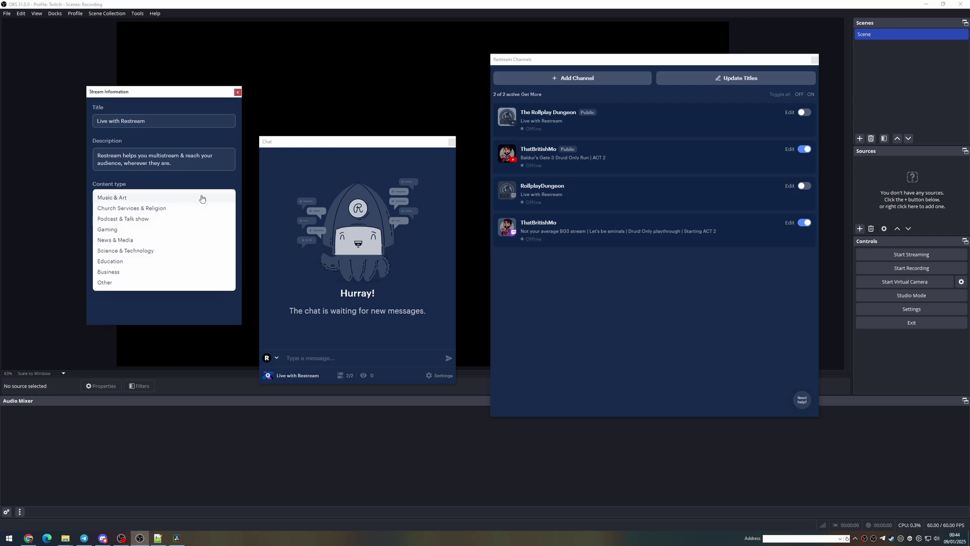
left_click(173, 314)
left_click(326, 358)
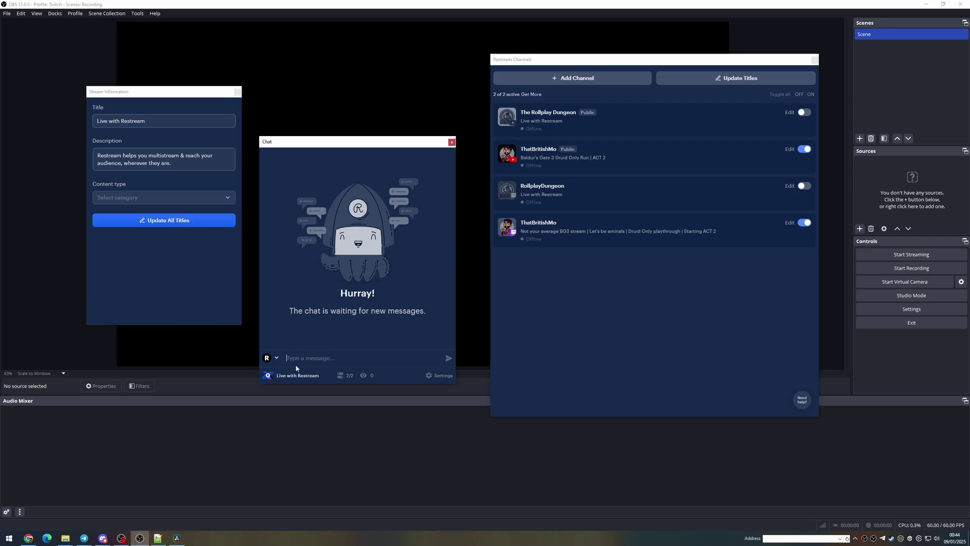
left_click(276, 358)
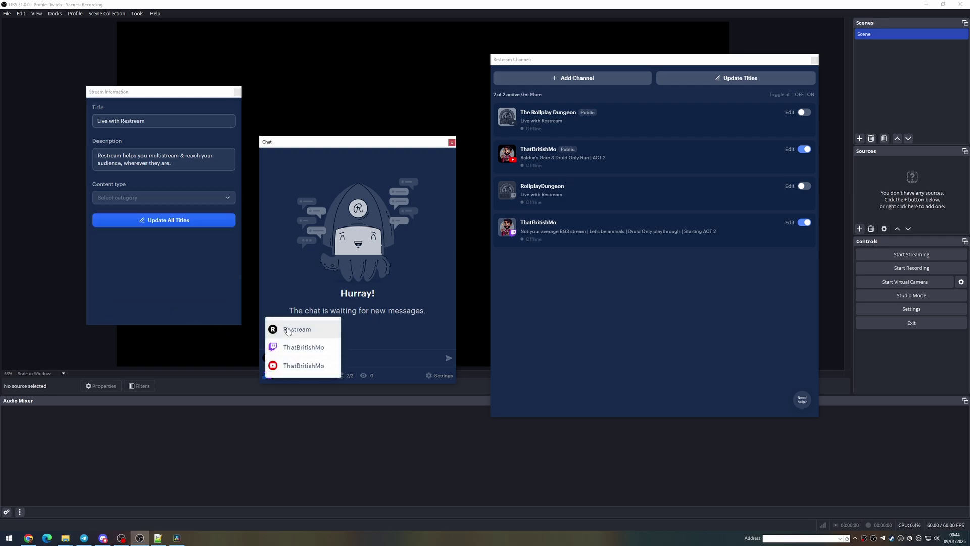
Bring up the Restream Channels window's add-channel platform picker, then close it unchanged
left_click(536, 301)
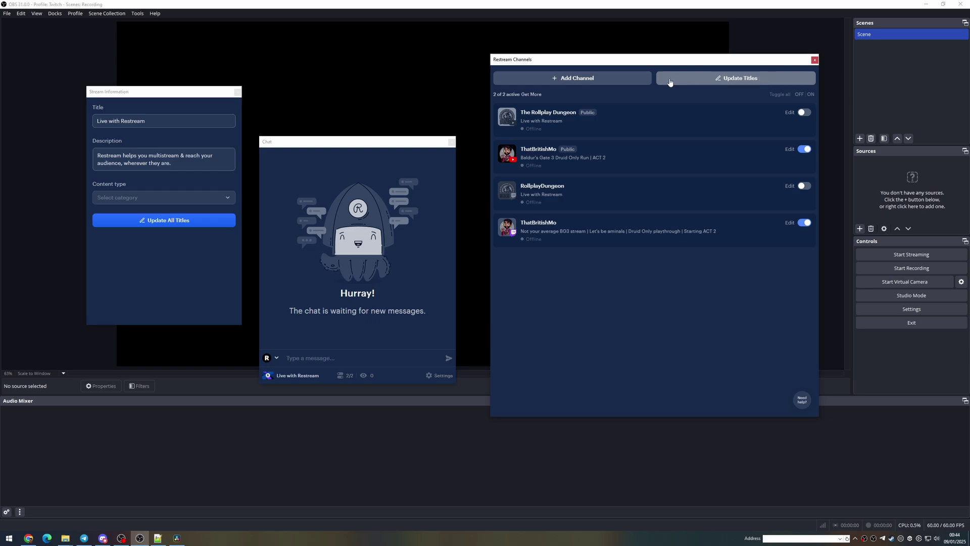
left_click(589, 79)
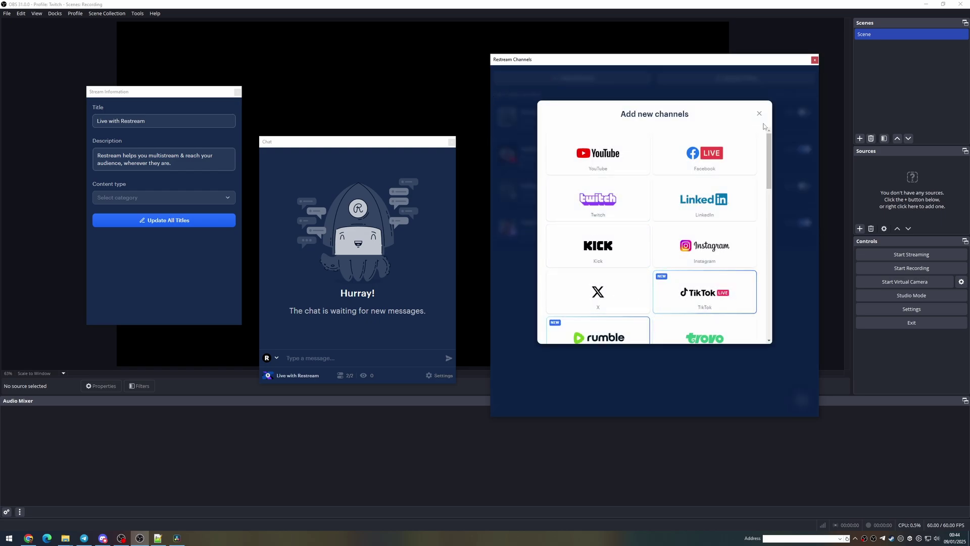
left_click(758, 114)
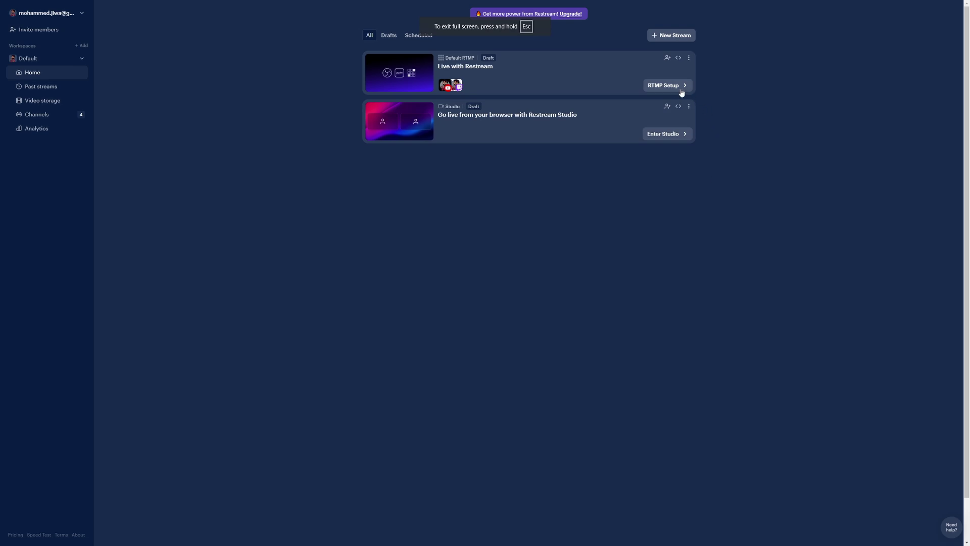
Open RTMP Setup for Live with Restream and show its stream chat in the sidebar
left_click(666, 86)
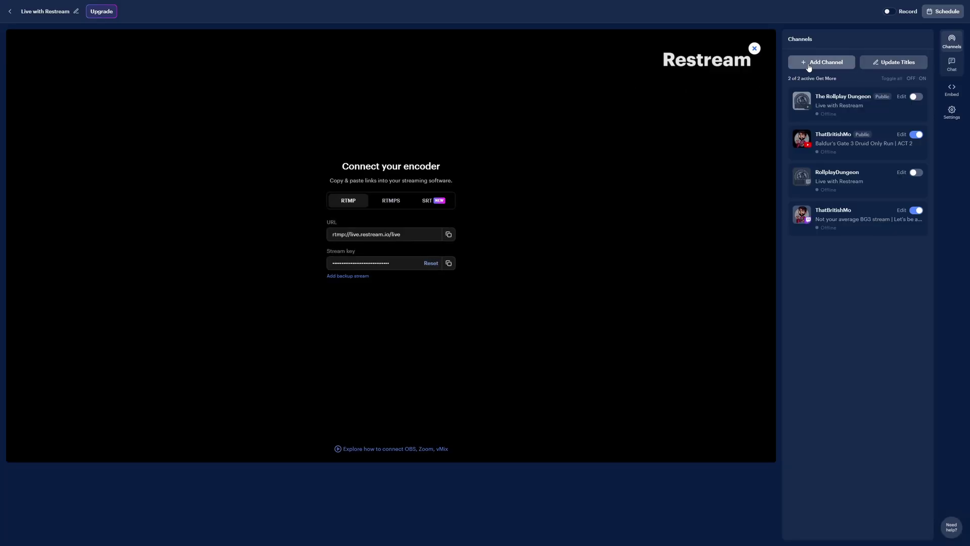
left_click(952, 65)
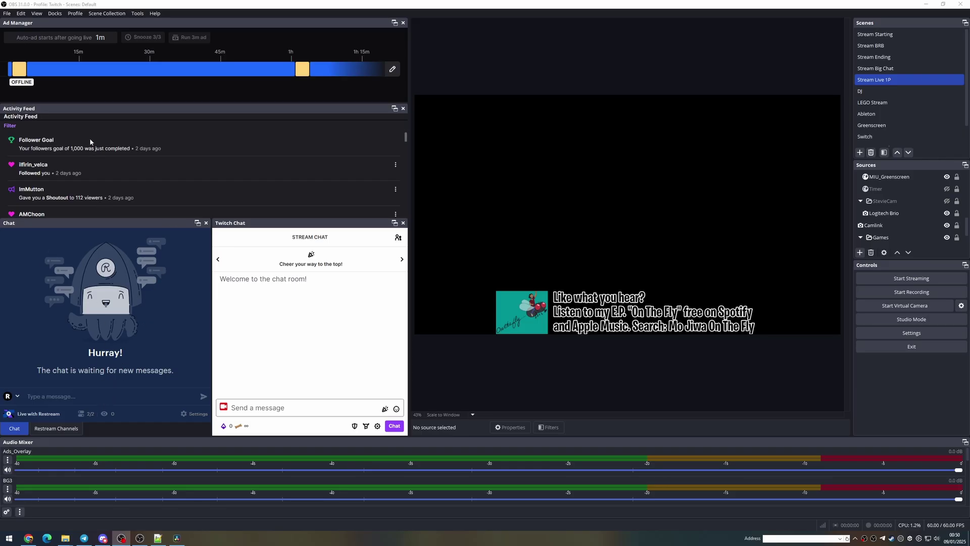
Scroll through the Activity Feed dock, then open the Twitch Chat settings from its gear
scroll(137, 173, "down", 3)
scroll(137, 173, "up", 3)
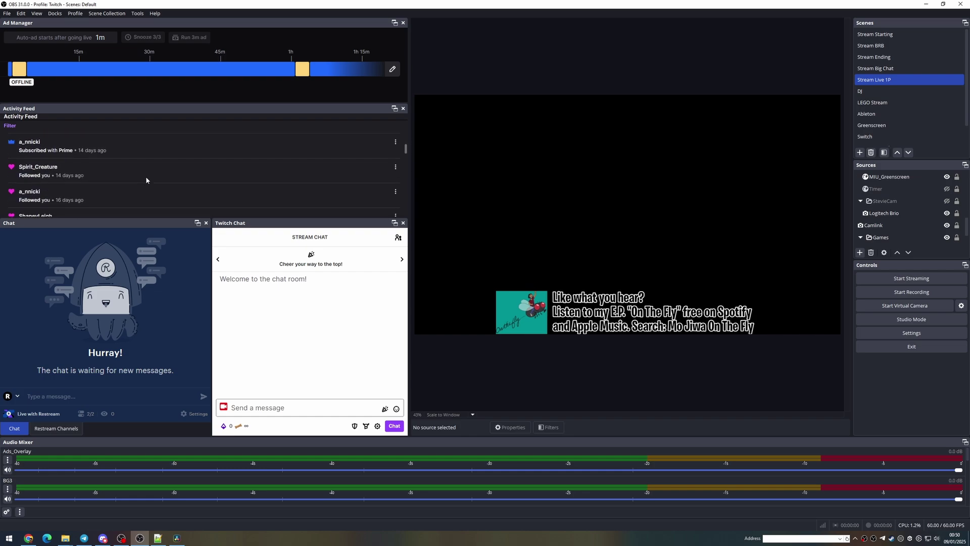
left_click(308, 408)
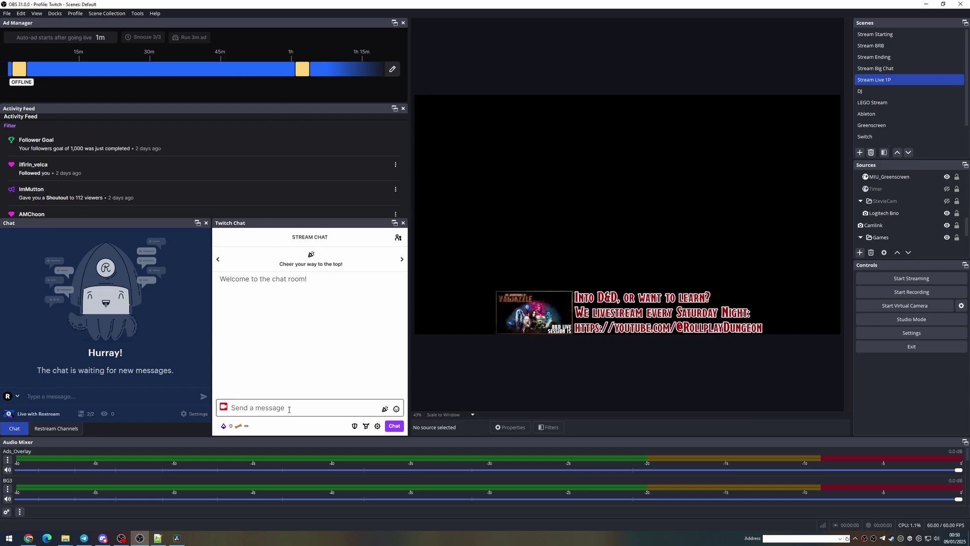
left_click(377, 426)
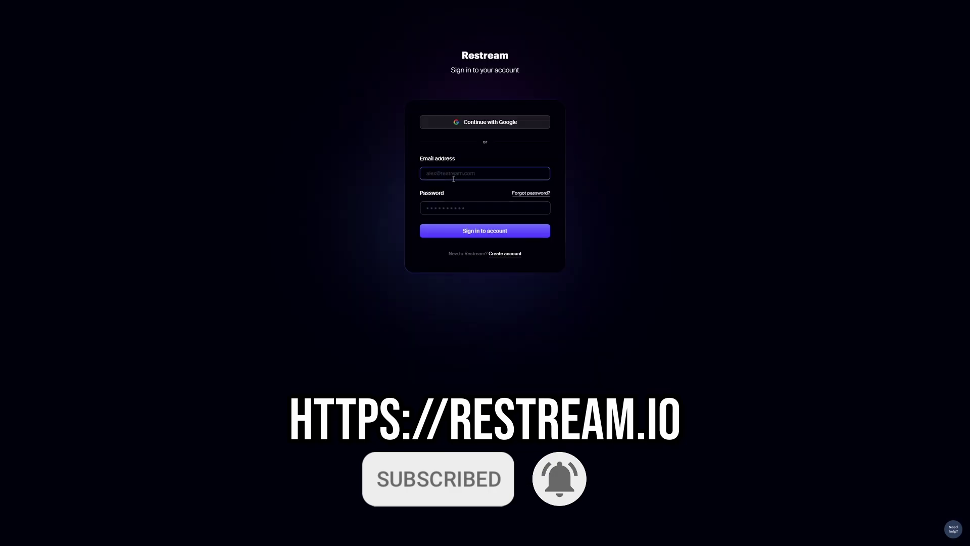
Sign in to Restream with Continue with Google
left_click(486, 126)
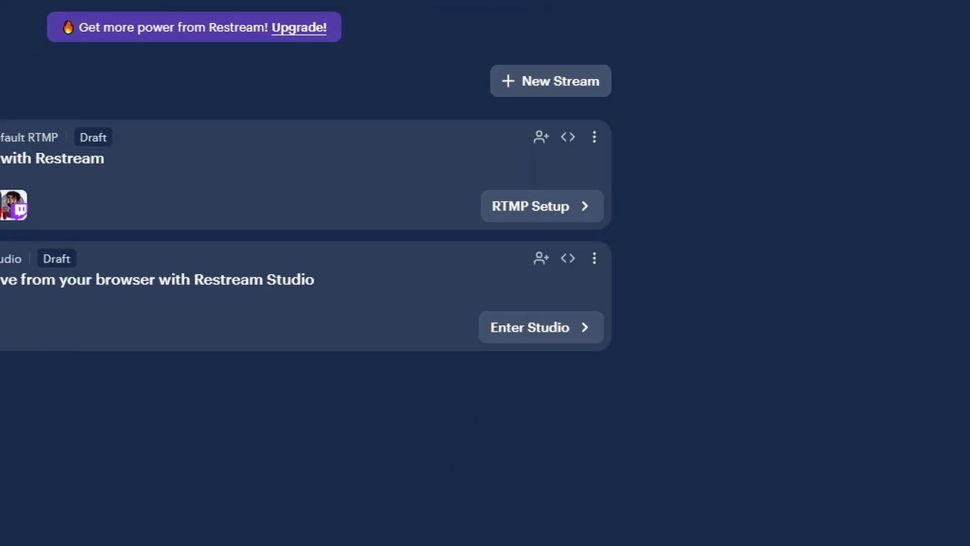
In RTMP Setup, turn ThatBritishMo channels off and Rollplay Dungeon channels on, then open Add Channel
left_click(514, 218)
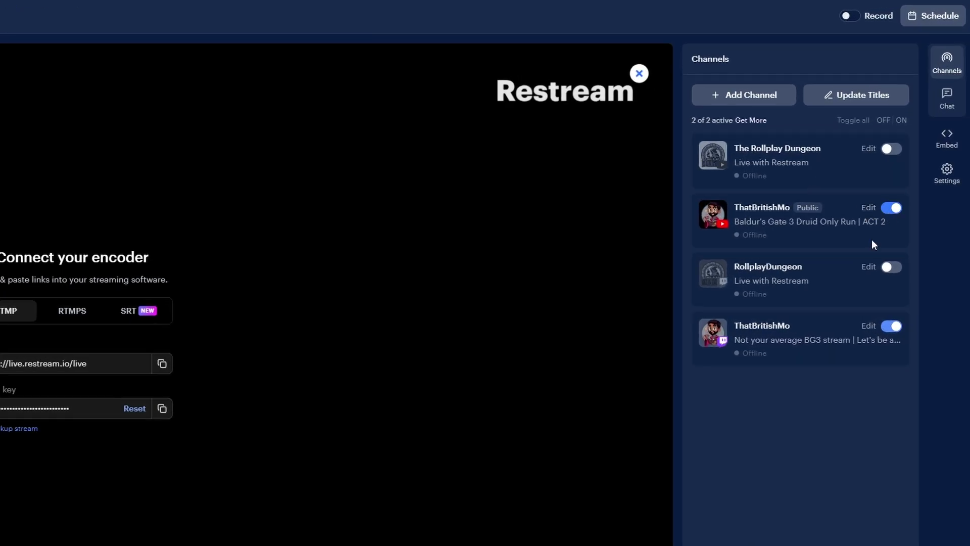
left_click(892, 328)
left_click(891, 209)
left_click(892, 150)
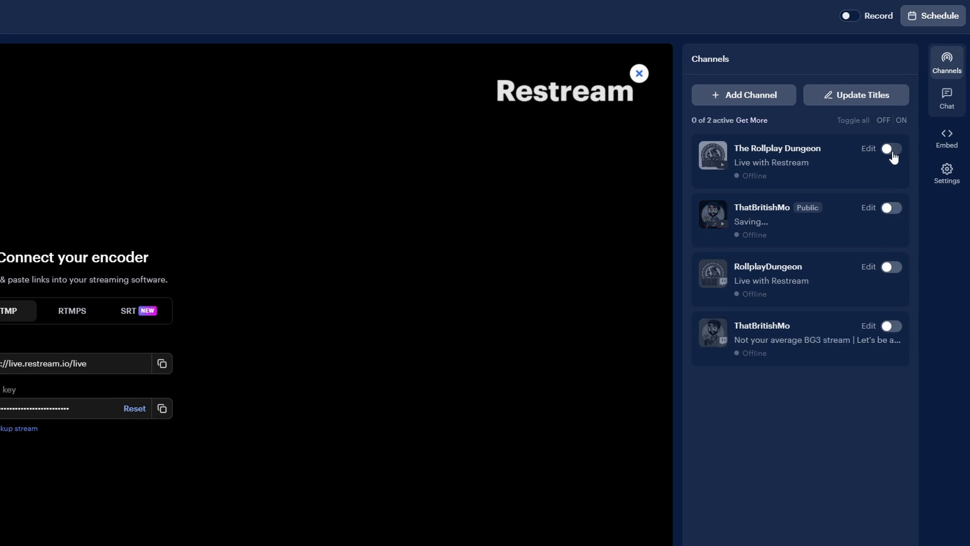
left_click(889, 268)
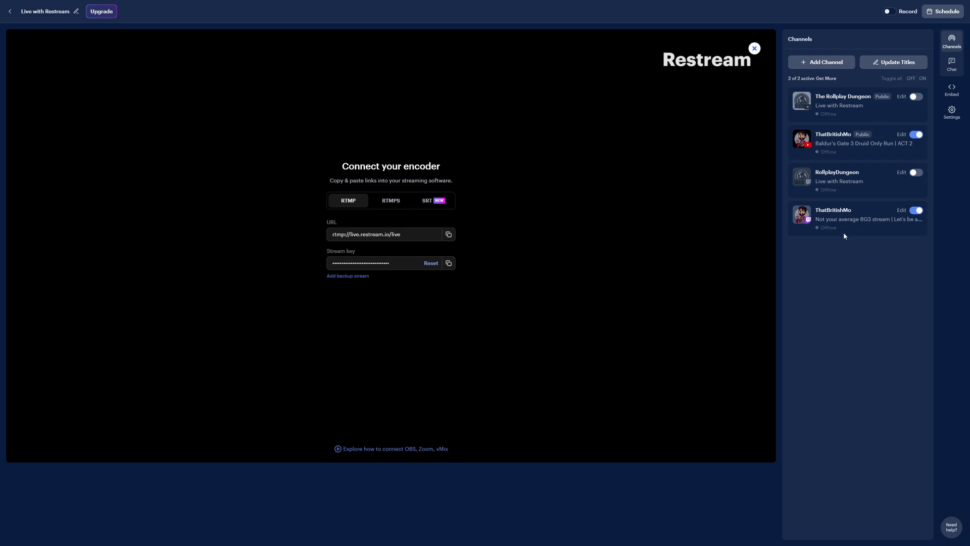
left_click(828, 63)
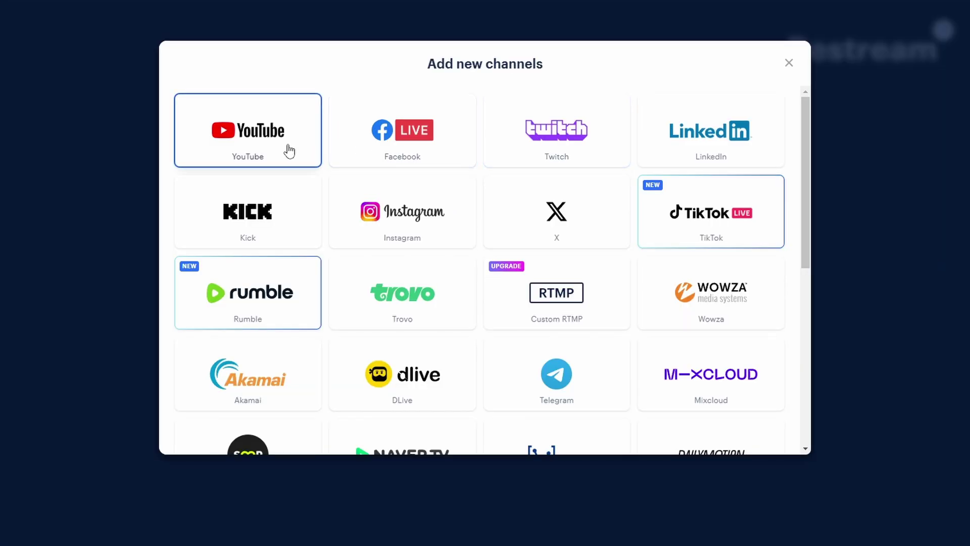
Select the Twitch card, then close the Add new channels dialog without adding anything
left_click(584, 157)
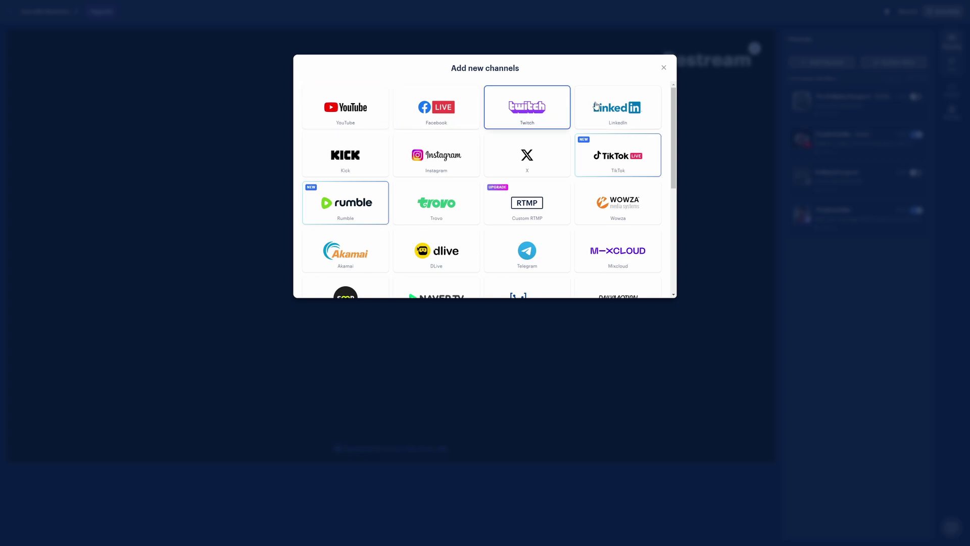
left_click(663, 67)
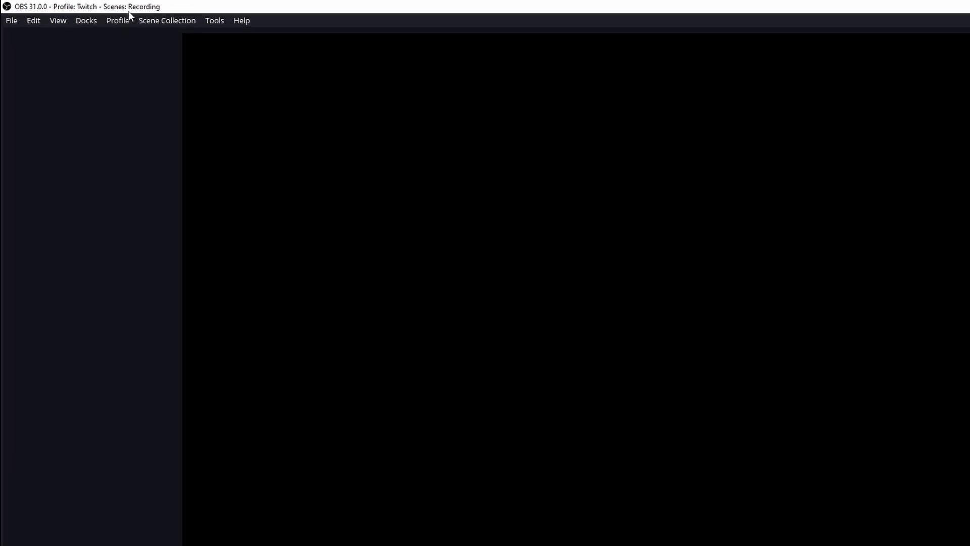
Open File > Settings > Stream and choose Restream.io as the streaming service
left_click(7, 13)
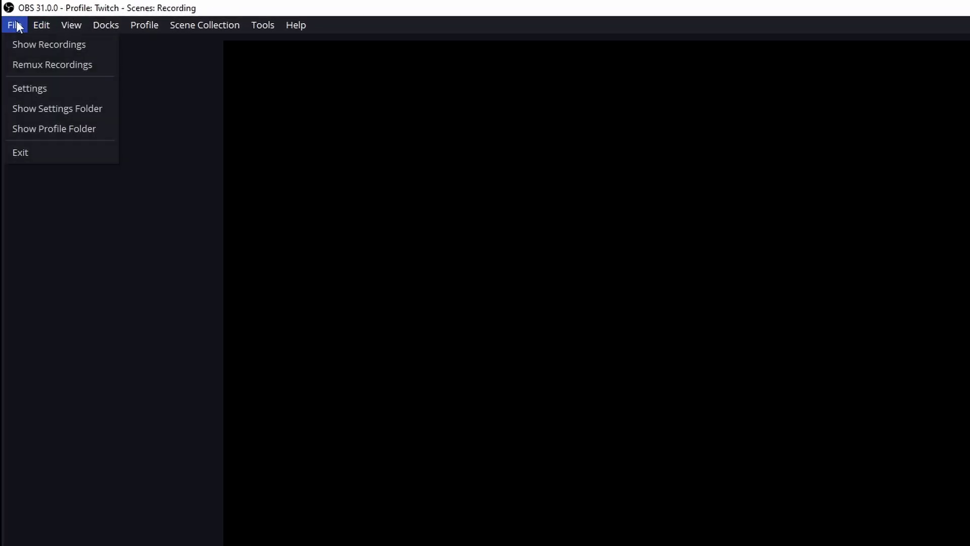
left_click(55, 89)
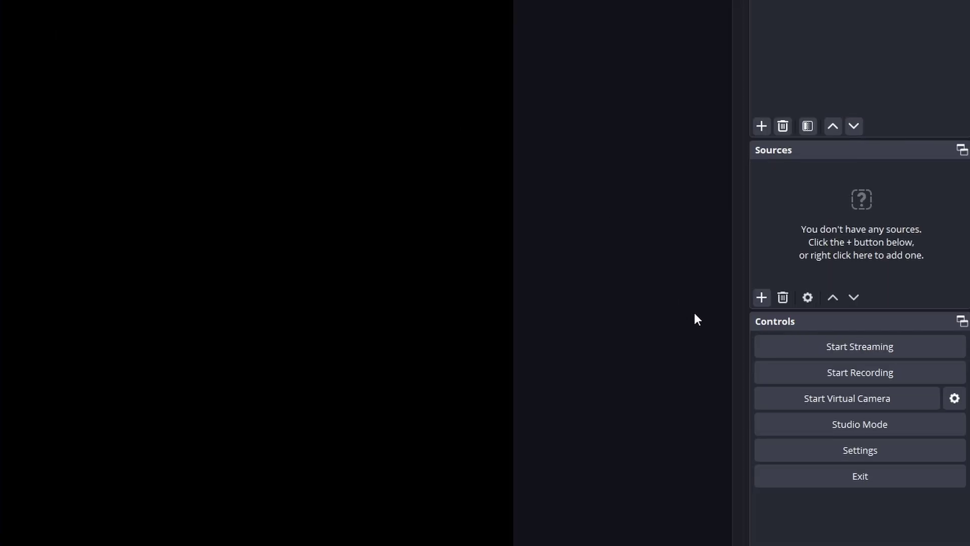
left_click(805, 454)
left_click(243, 103)
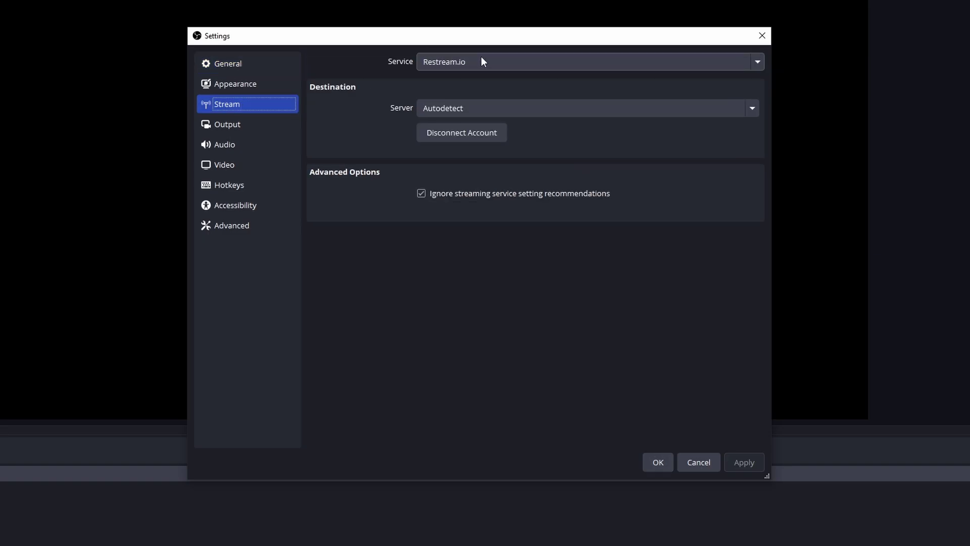
left_click(481, 59)
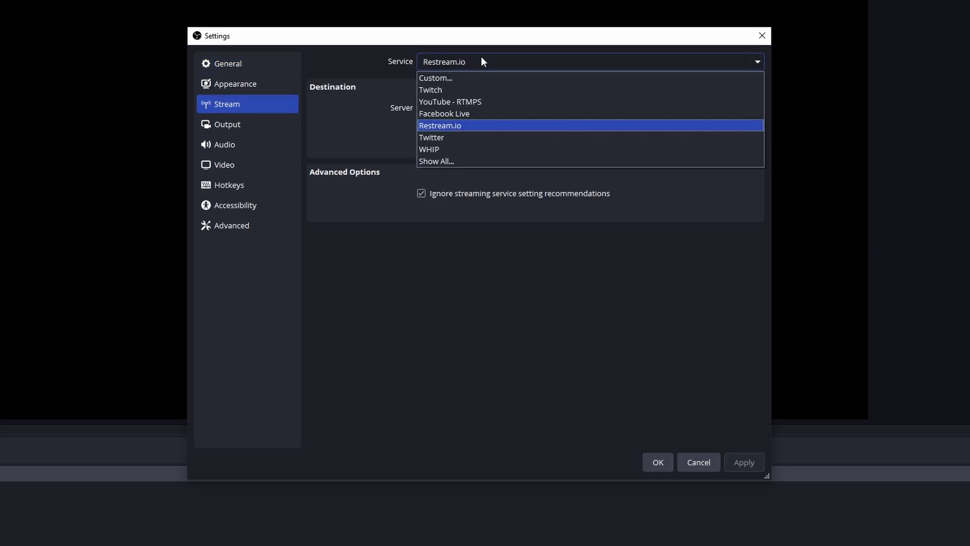
left_click(467, 125)
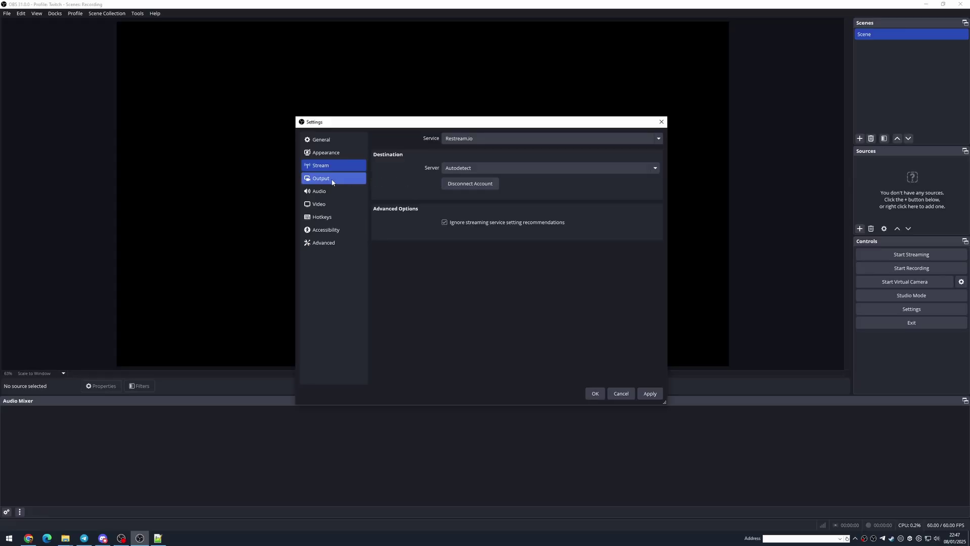
In Output settings, try the Advanced output mode and revert to Simple
left_click(331, 179)
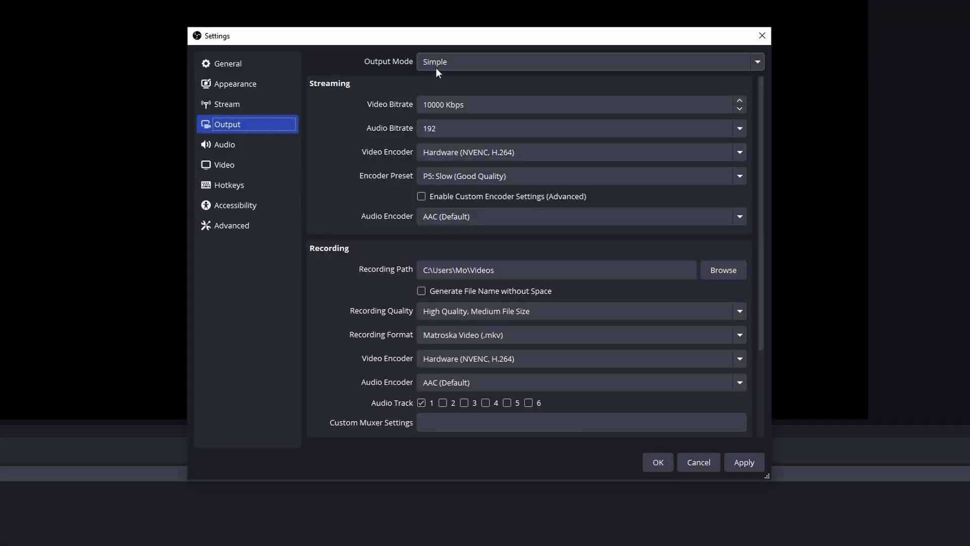
left_click(458, 65)
left_click(460, 92)
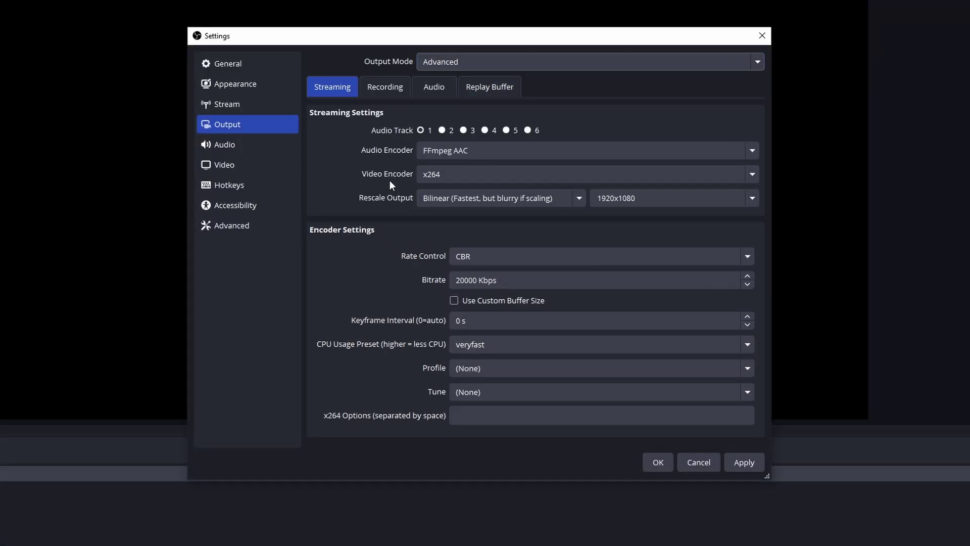
key("Up")
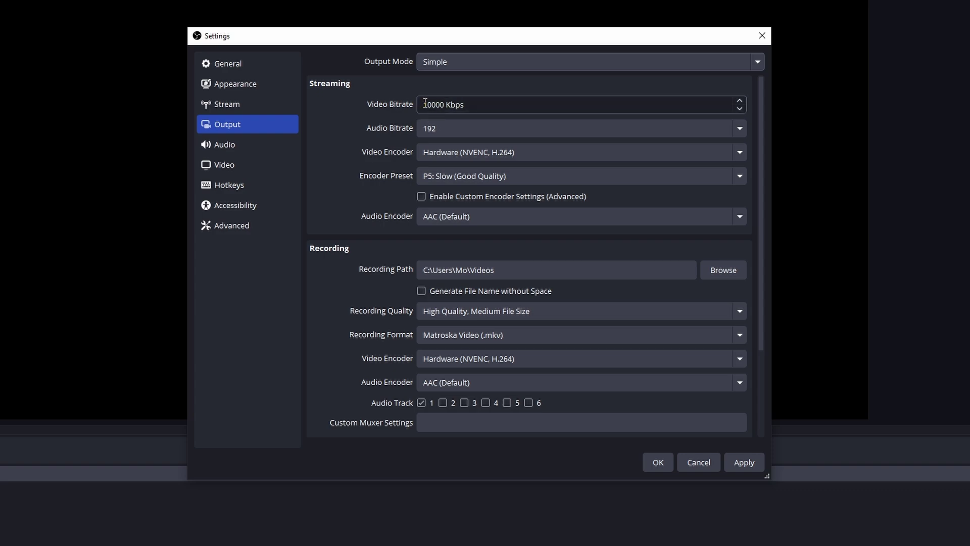
Change the video bitrate to 20000 Kbps and switch Output Mode to Advanced
left_click(428, 105)
key("BackSpace")
type("2")
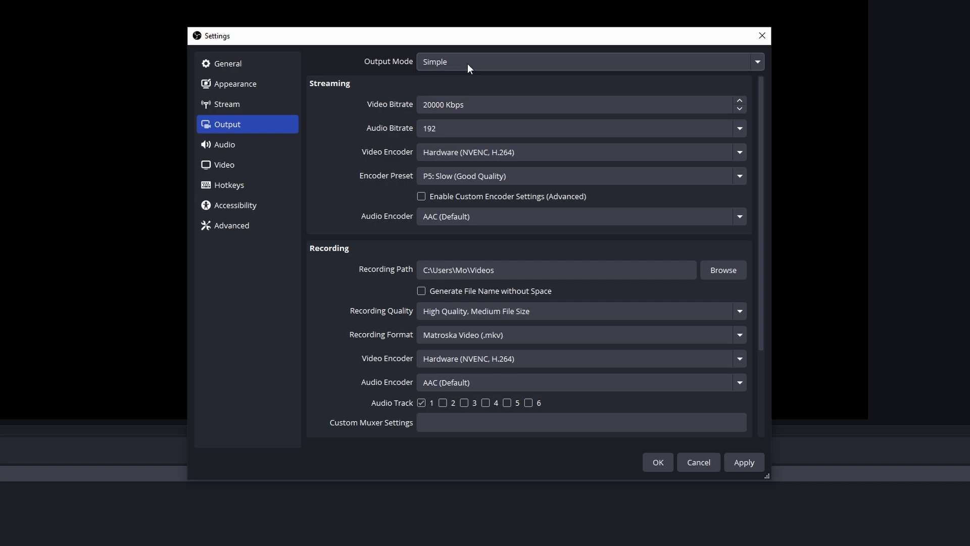
left_click(468, 63)
left_click(465, 89)
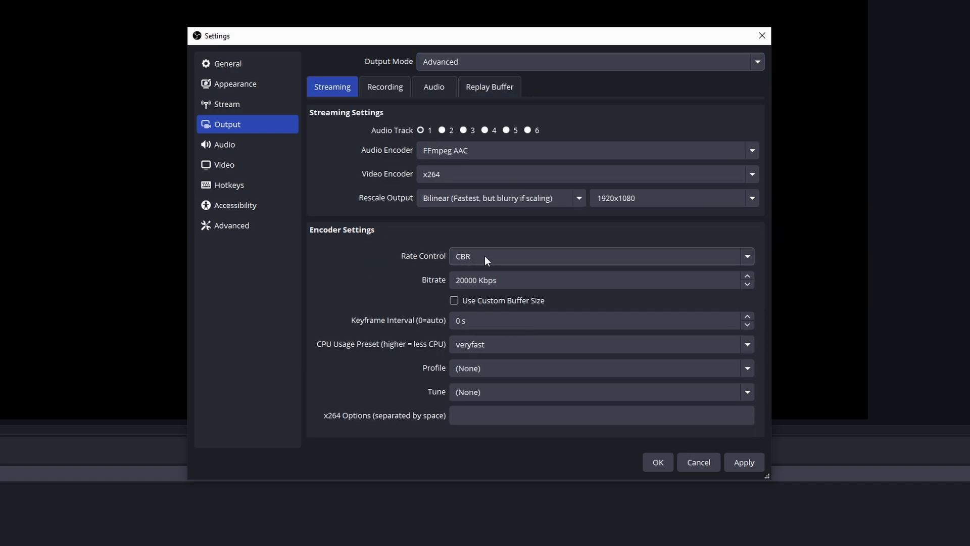
left_click(471, 282)
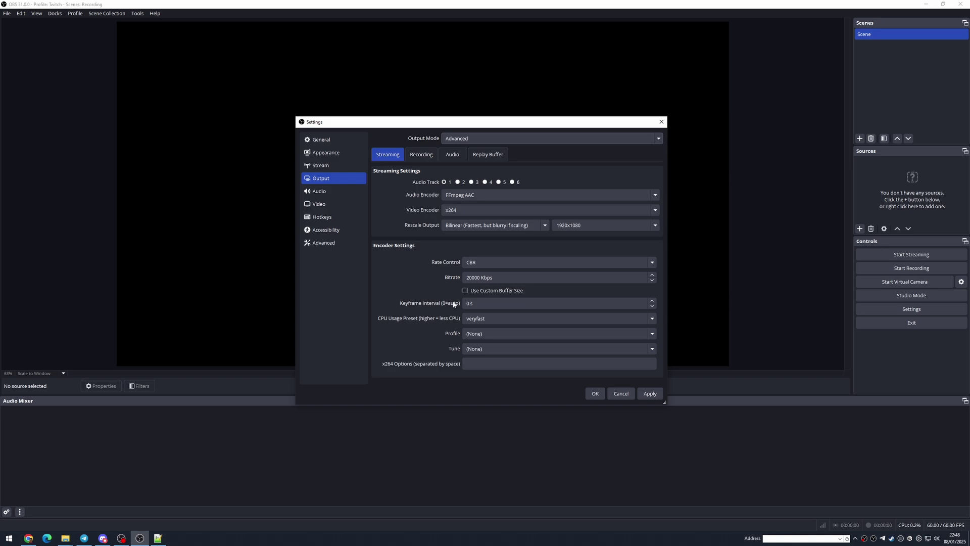
Cancel Settings and enable the Stream Information, Restream Channels and Restream Chat docks
left_click(621, 393)
left_click(56, 17)
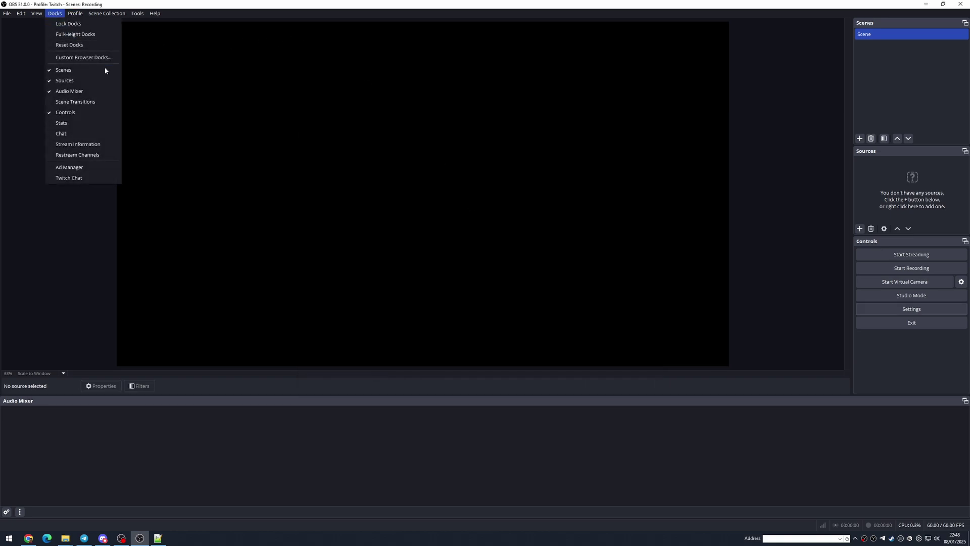
left_click(101, 144)
left_click(54, 13)
left_click(93, 158)
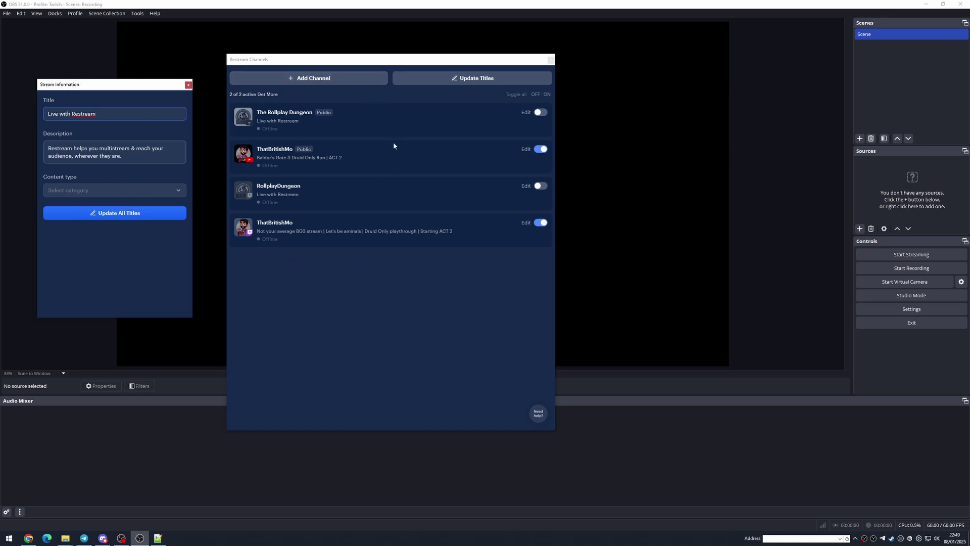
left_click(55, 13)
left_click(70, 123)
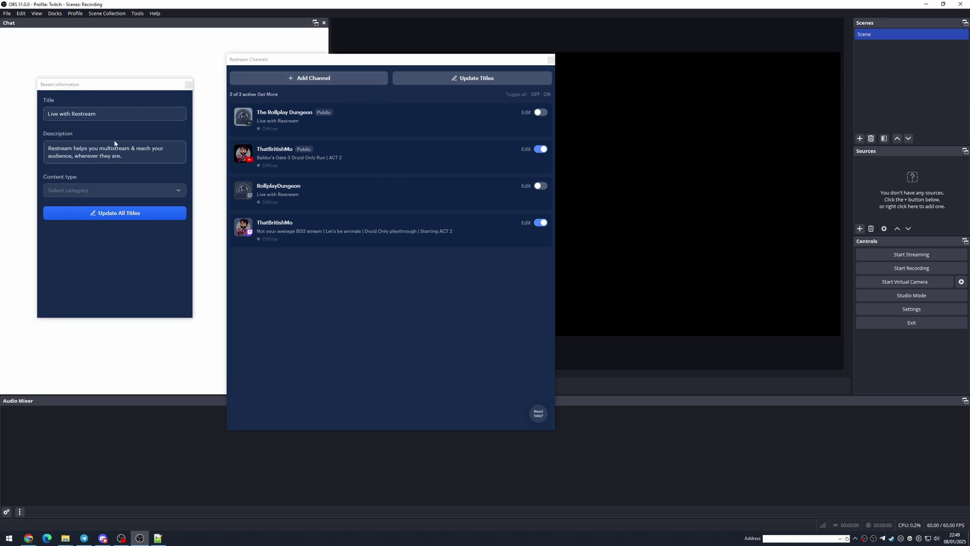
Float the Chat dock, close Stream Information, and open the YouTube channel's edit dialog
left_click_drag(179, 26, 542, 71)
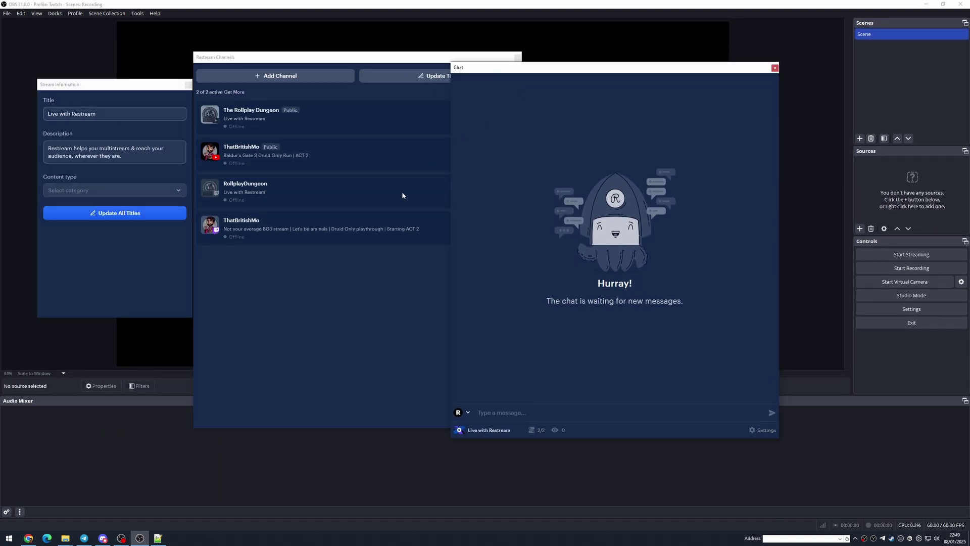
left_click(86, 165)
left_click_drag(152, 94, 134, 91)
left_click(168, 82)
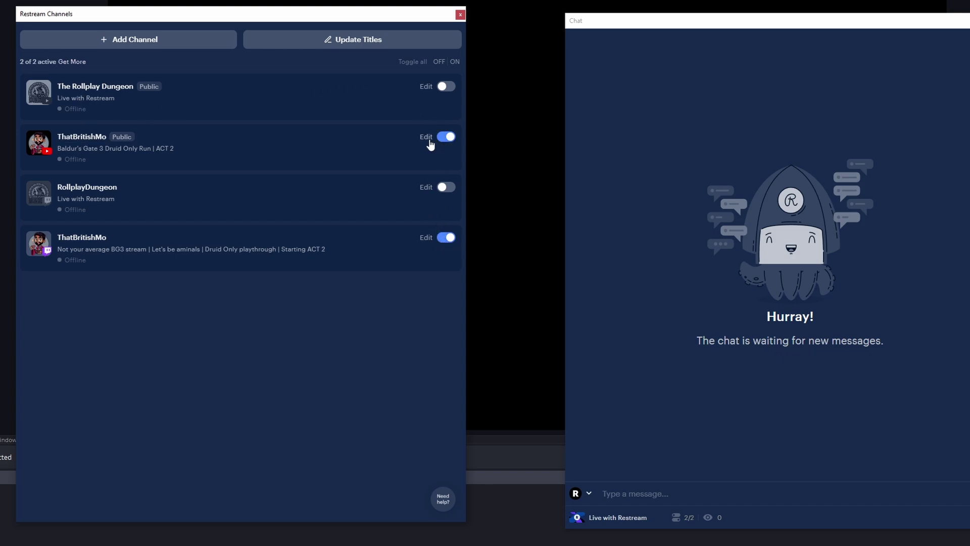
left_click(427, 137)
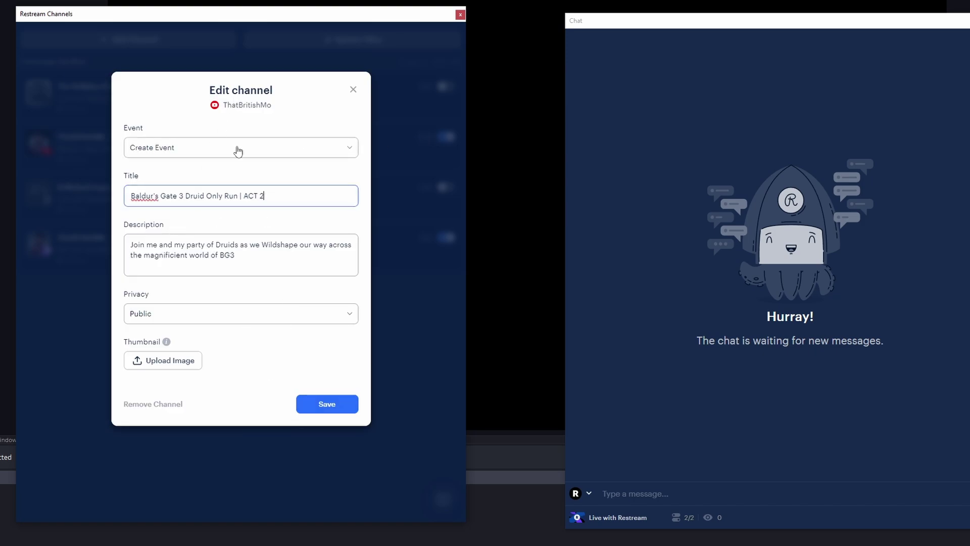
left_click(189, 150)
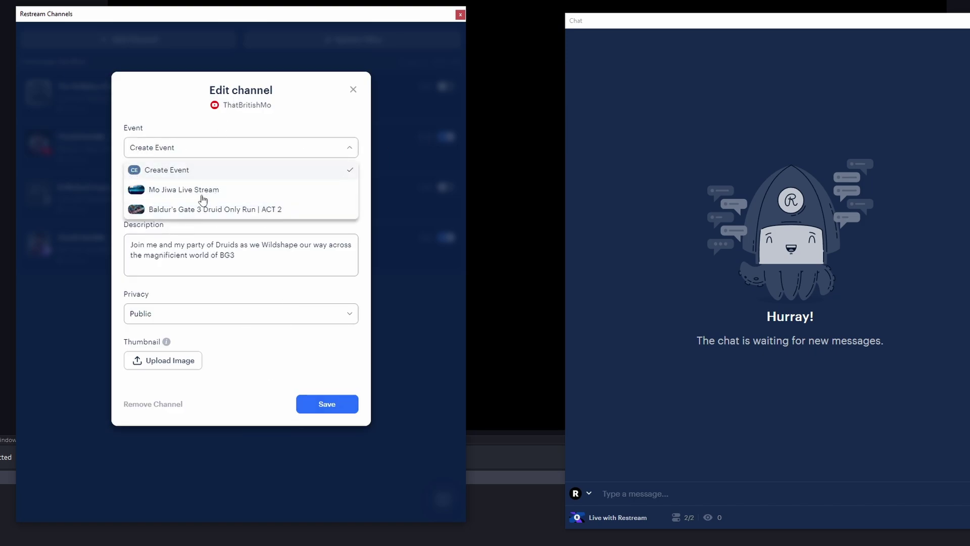
key("Escape")
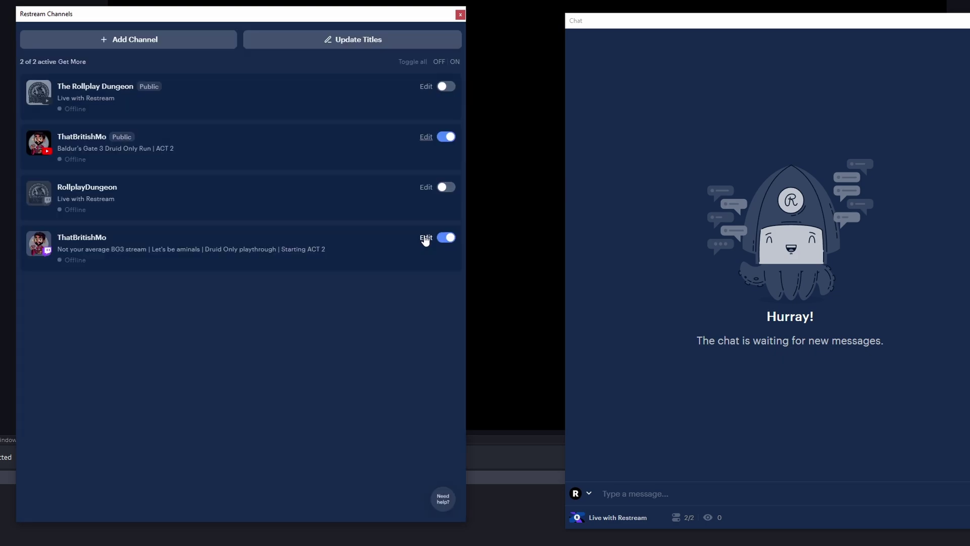
left_click(426, 237)
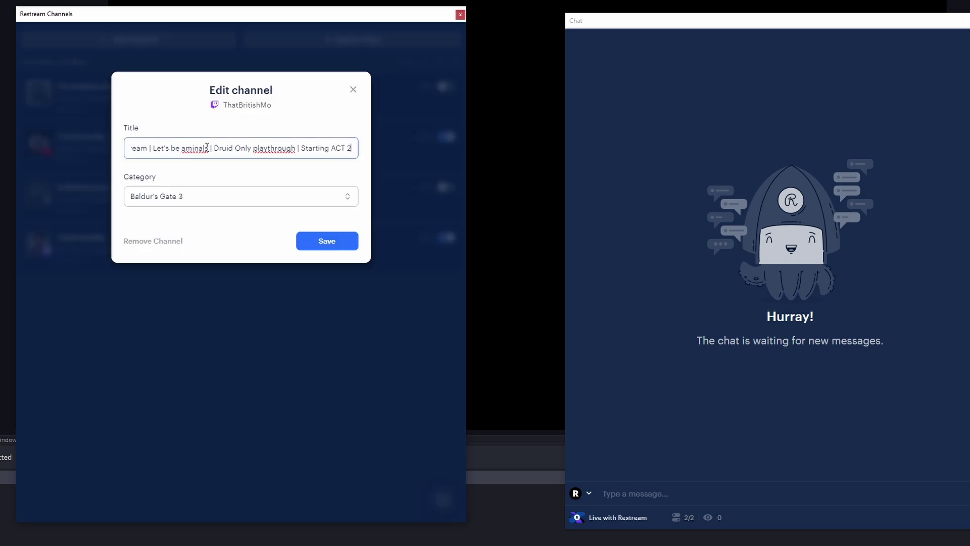
left_click(353, 90)
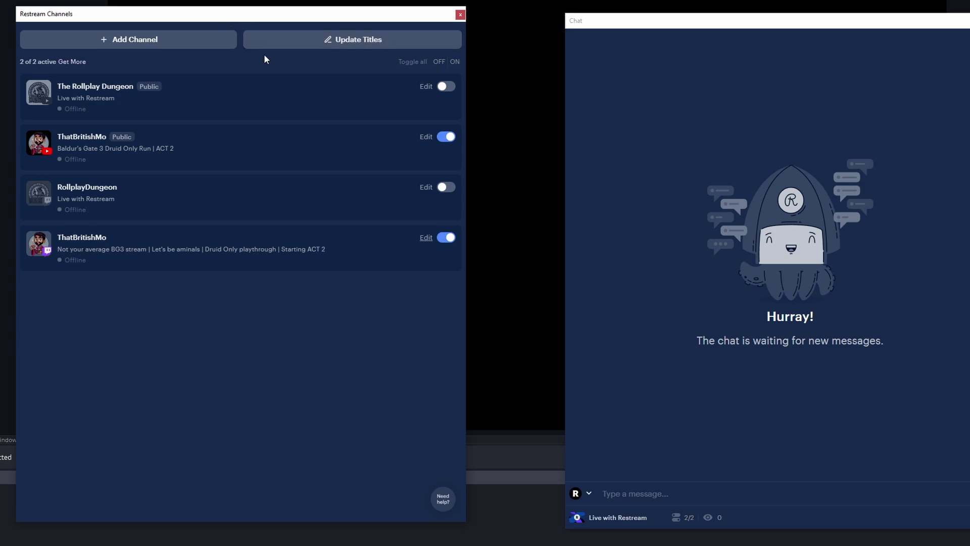
left_click_drag(183, 19, 0, 91)
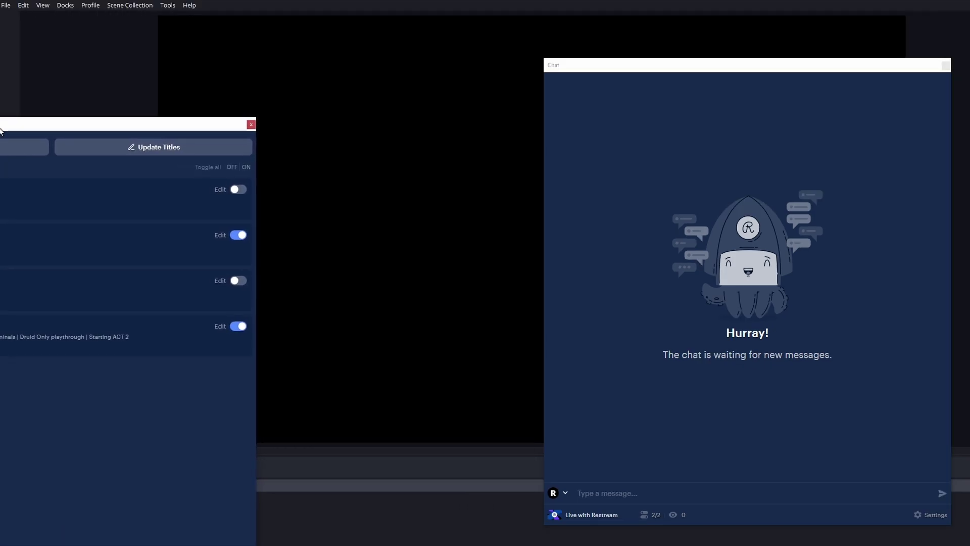
Dock Restream Channels on the left with Chat tabbed beside it, showing the chat
left_click_drag(0, 131, 5, 134)
left_click_drag(561, 66, 28, 473)
left_click(46, 467)
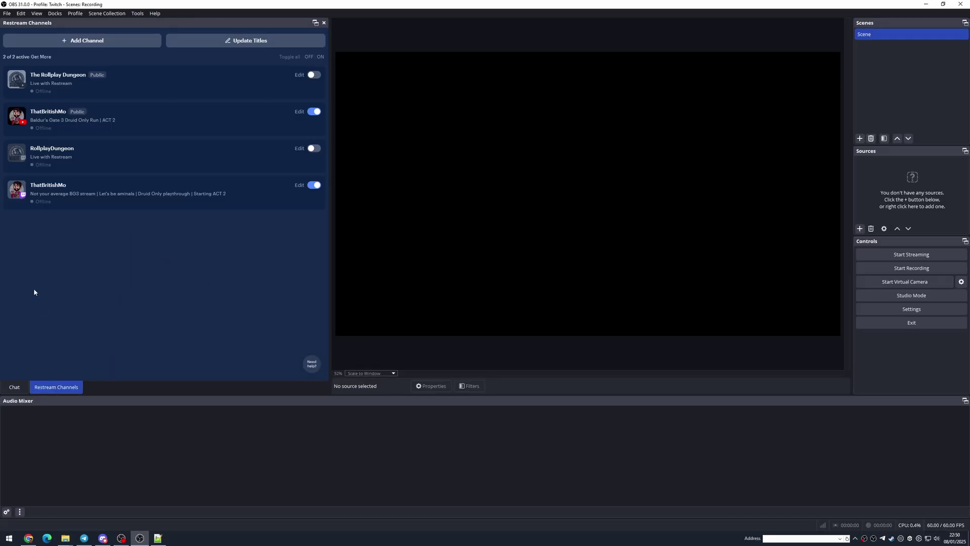
left_click(15, 387)
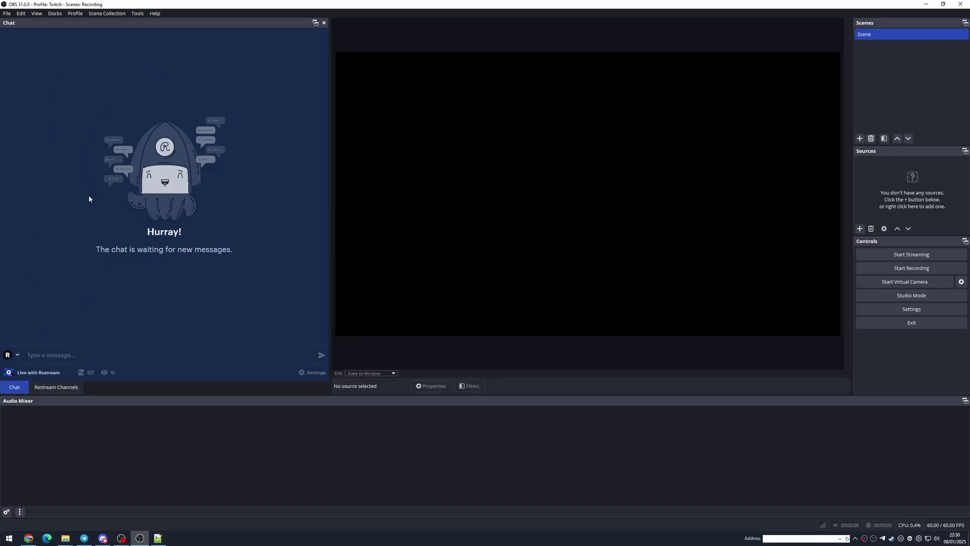
left_click(18, 354)
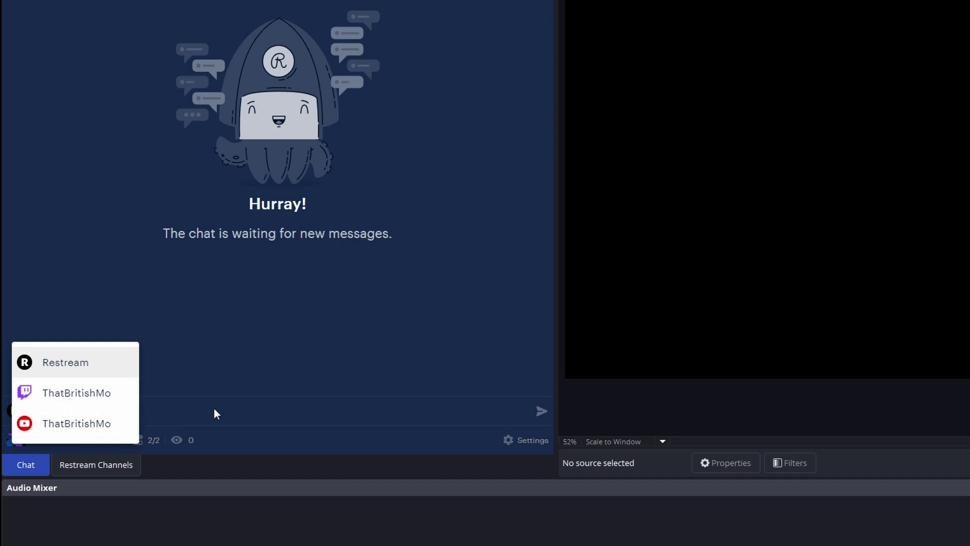
left_click(182, 409)
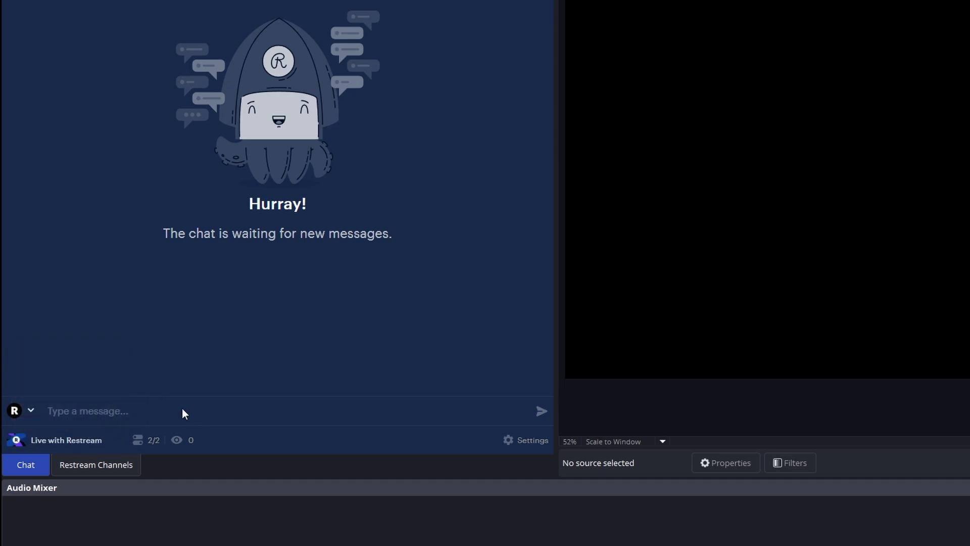
type("Test")
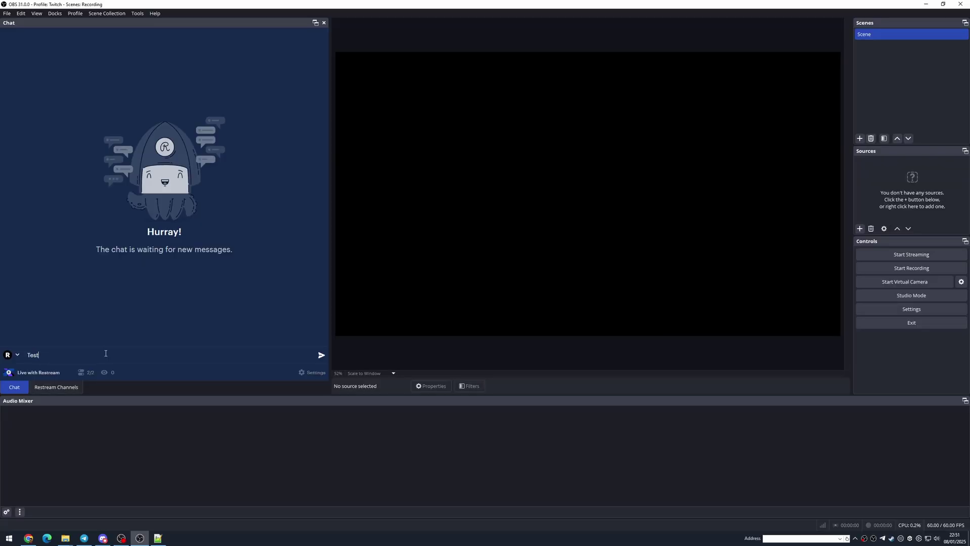
left_click(56, 387)
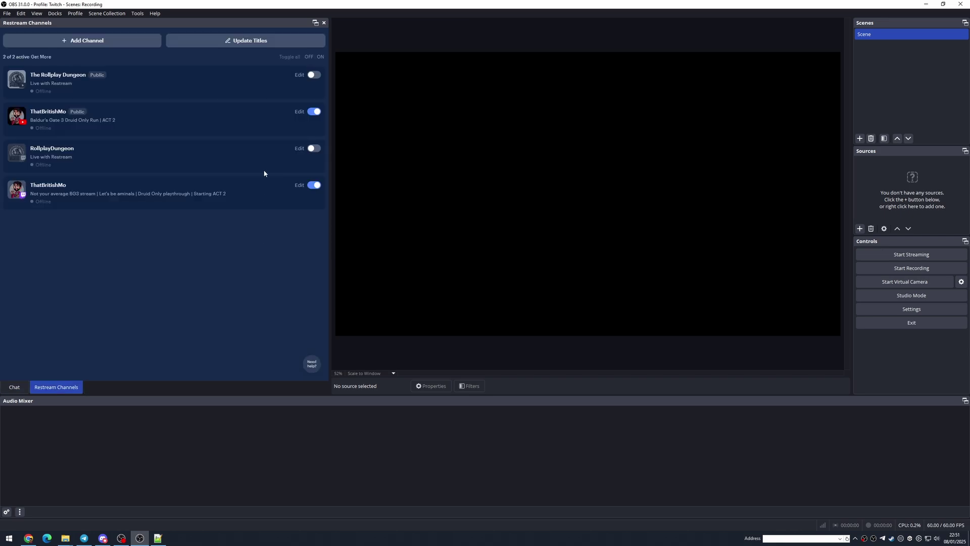
left_click(14, 386)
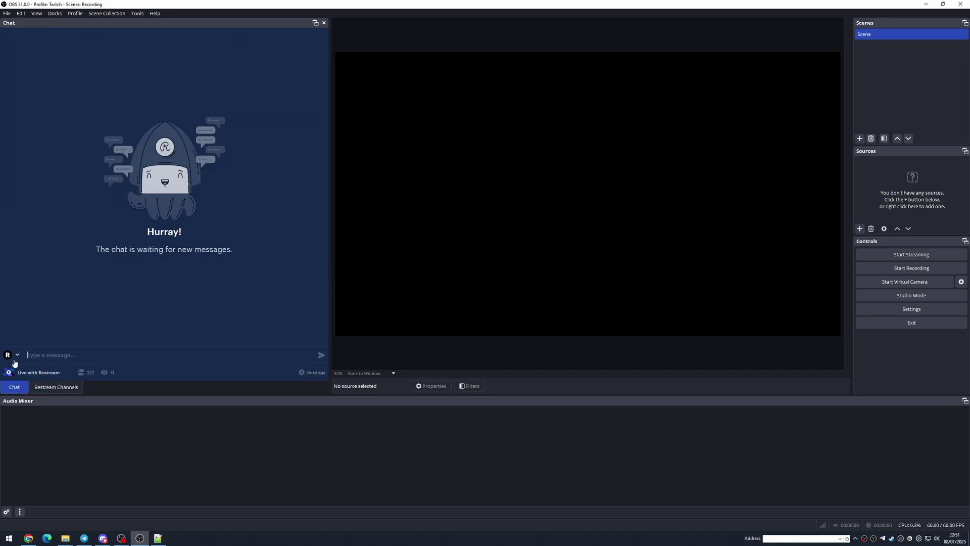
left_click(13, 355)
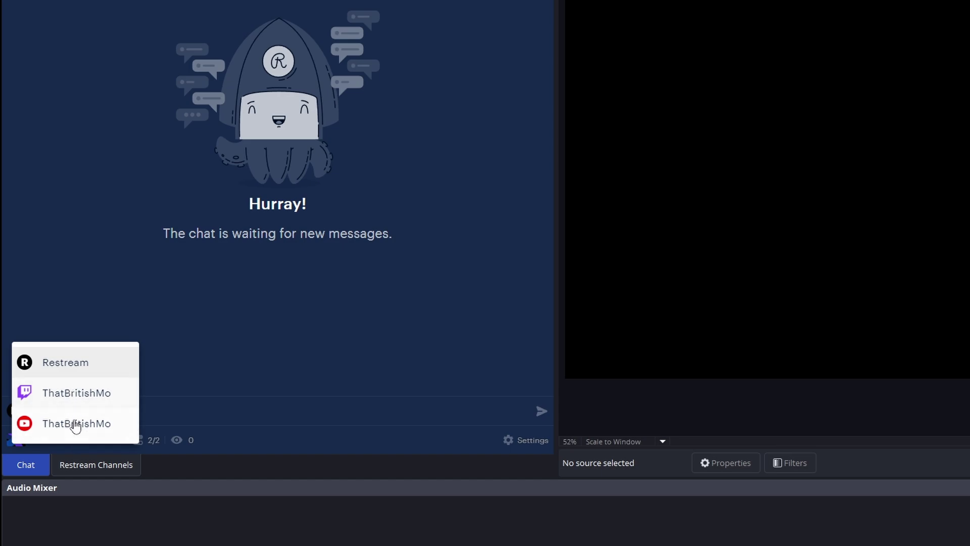
left_click(225, 409)
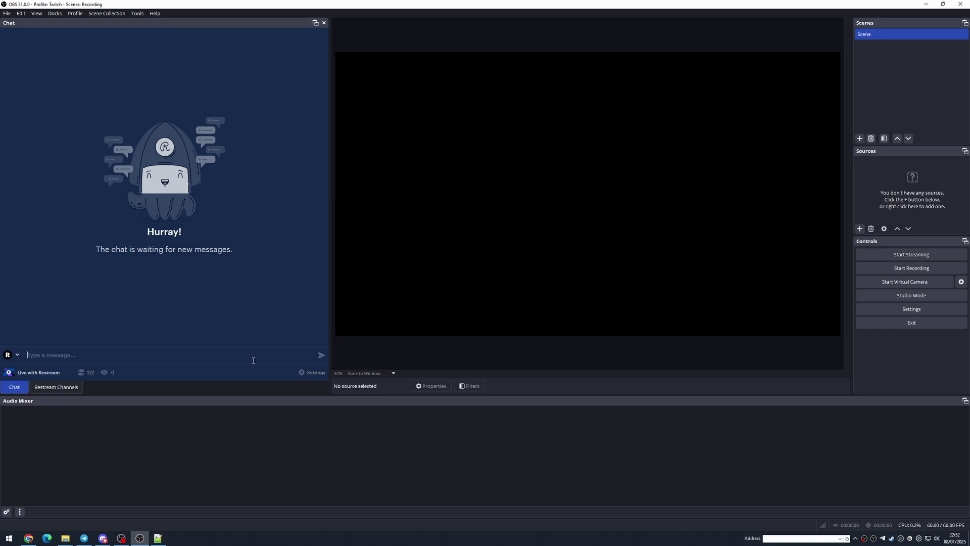
Copy the Embed chat link from Restream chat Settings > Embed in stream, then close Settings
left_click(312, 372)
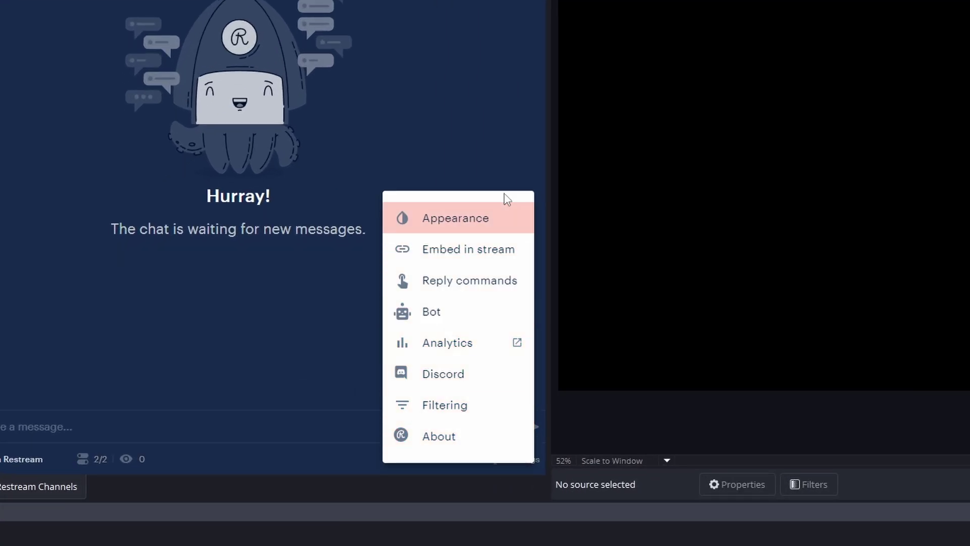
left_click(486, 224)
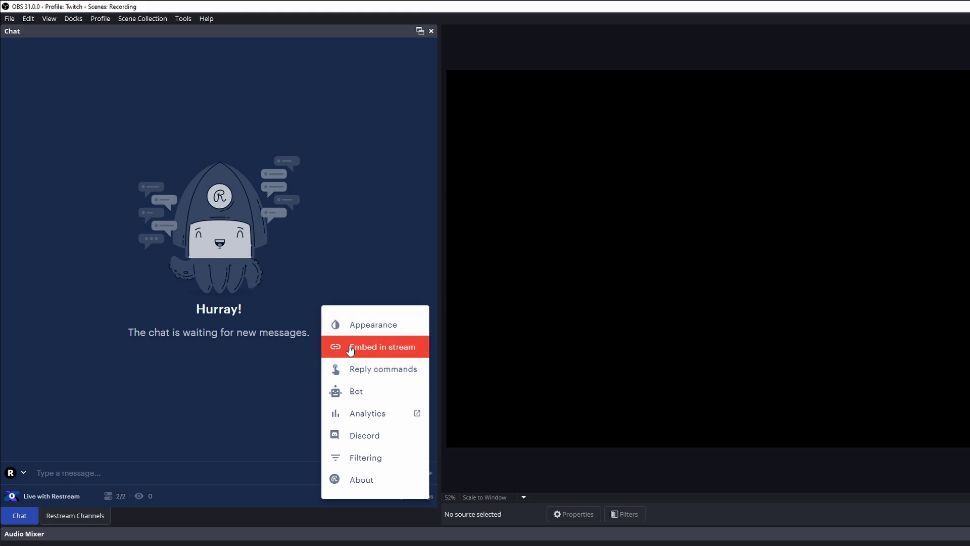
left_click(396, 353)
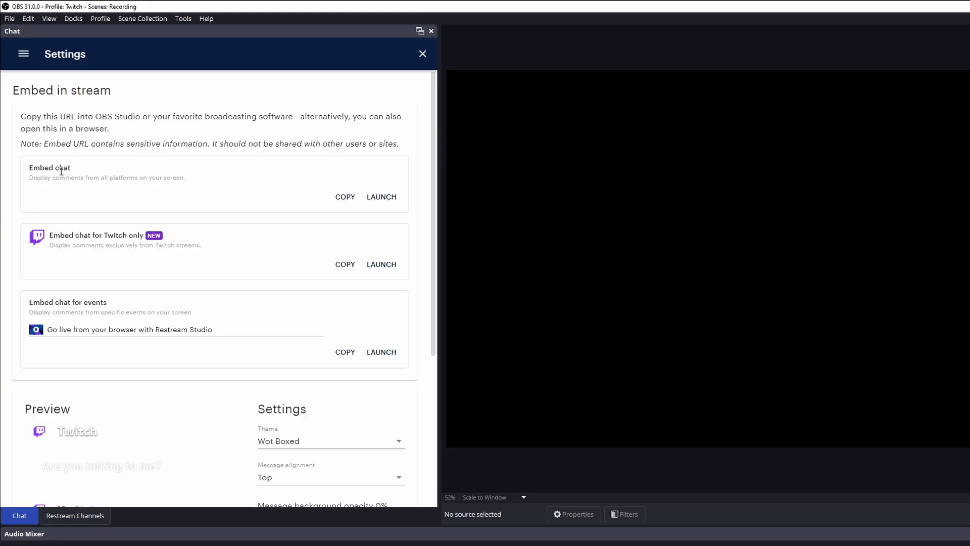
left_click(345, 198)
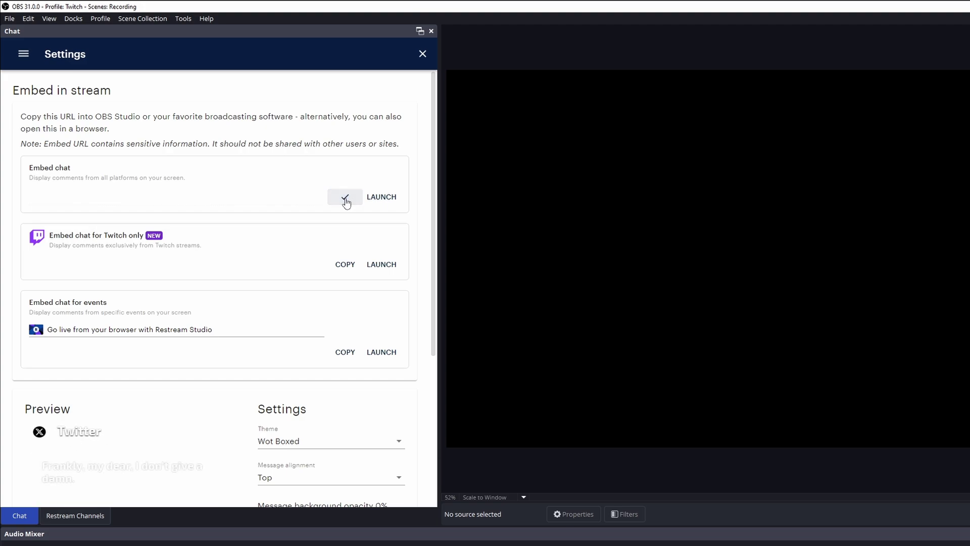
scroll(210, 408, "down", 3)
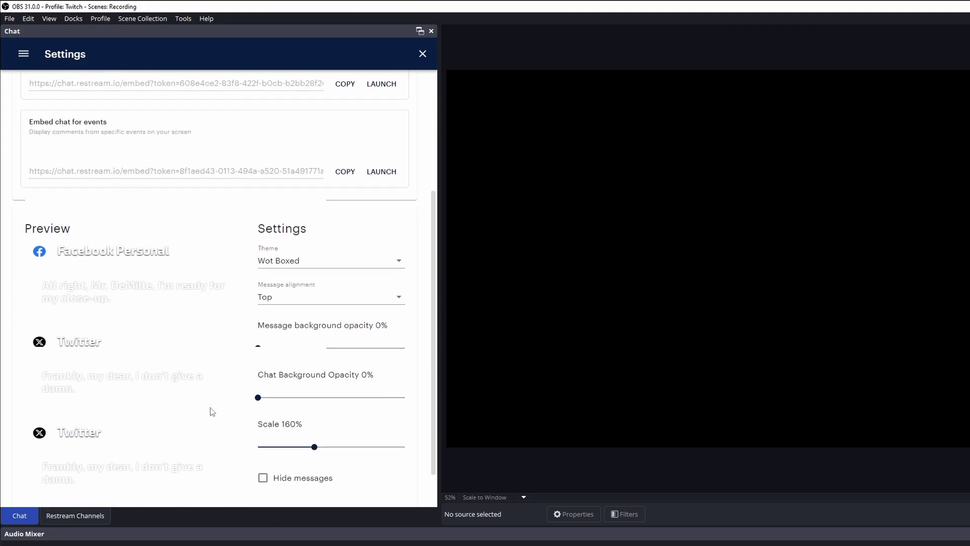
scroll(211, 407, "down", 1)
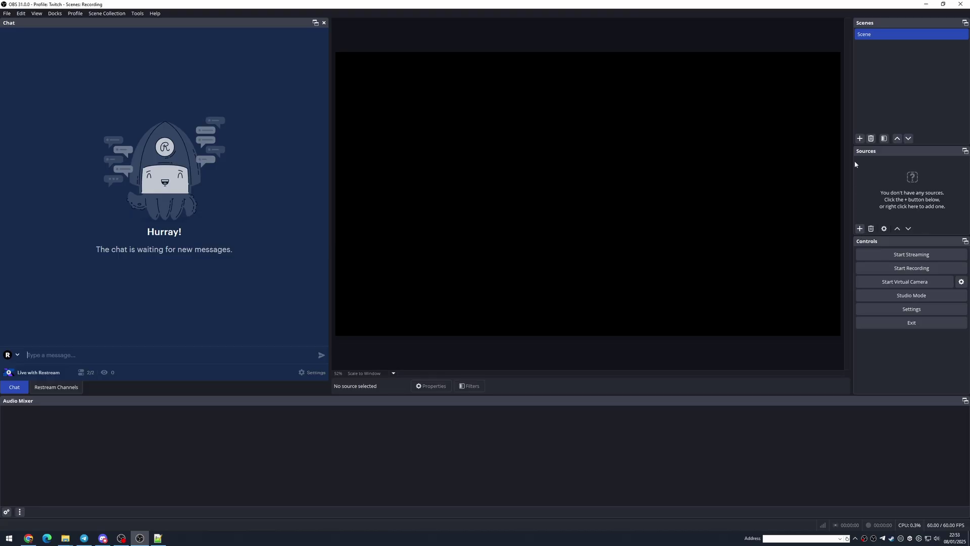
Add a Browser source named 'Restream Chat' loading the Restream embed chat URL
left_click(859, 228)
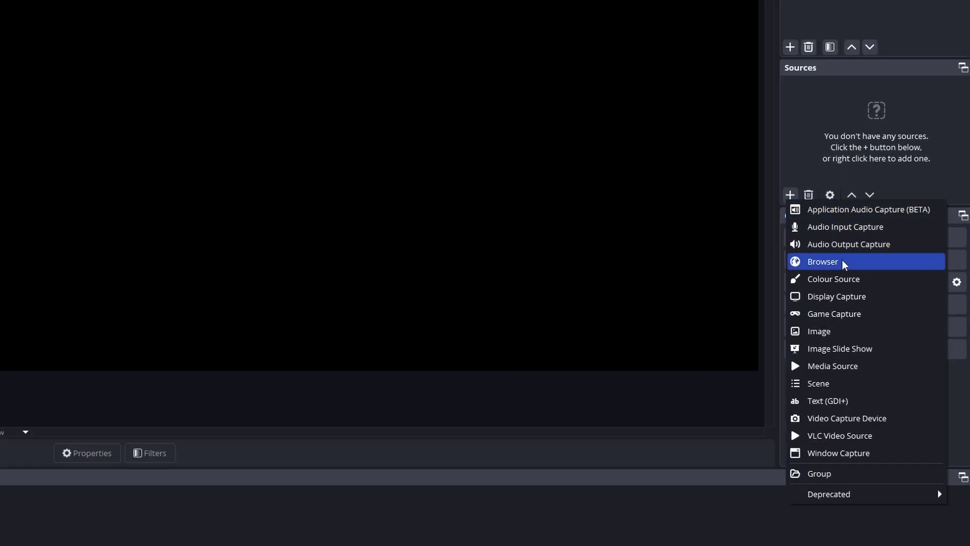
left_click(842, 262)
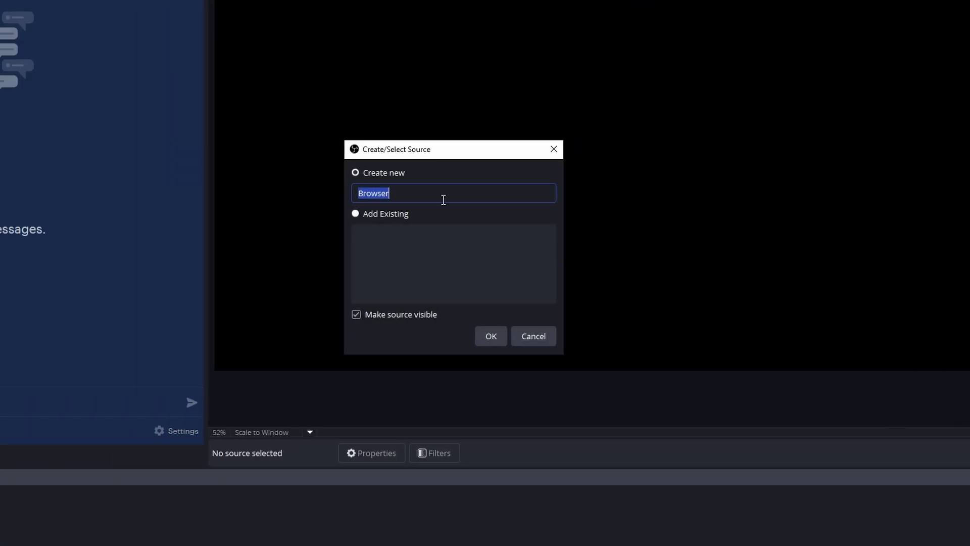
type("r")
key("BackSpace")
type("Restream Chat")
left_click(486, 333)
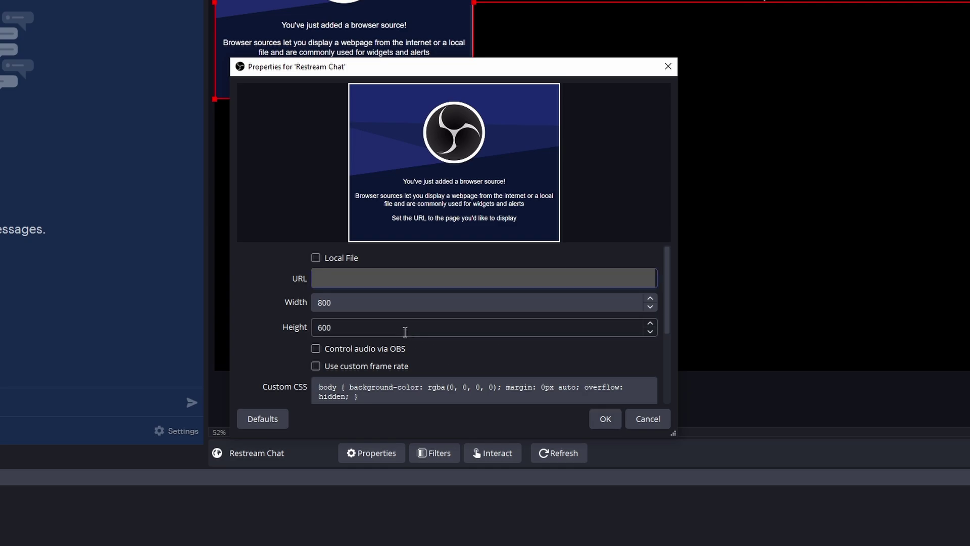
left_click(598, 417)
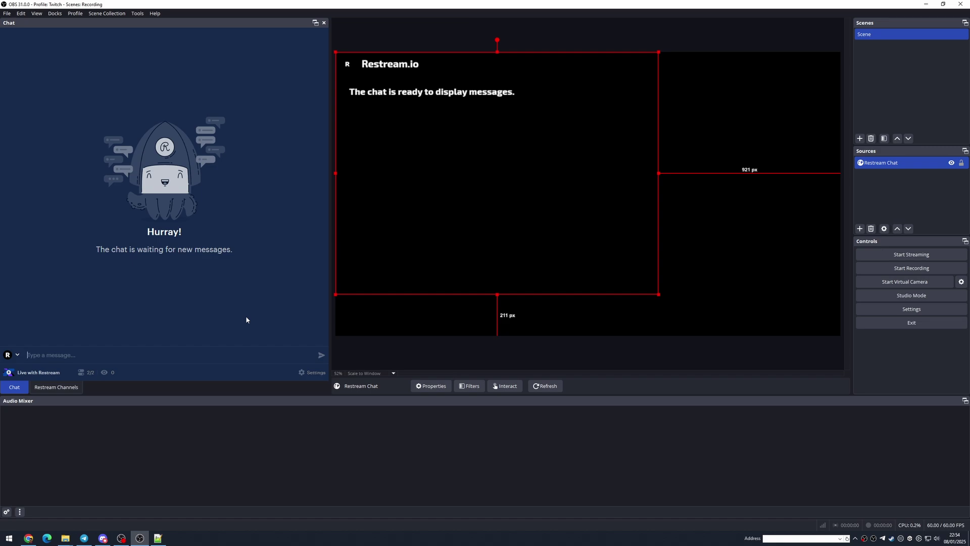
left_click(302, 372)
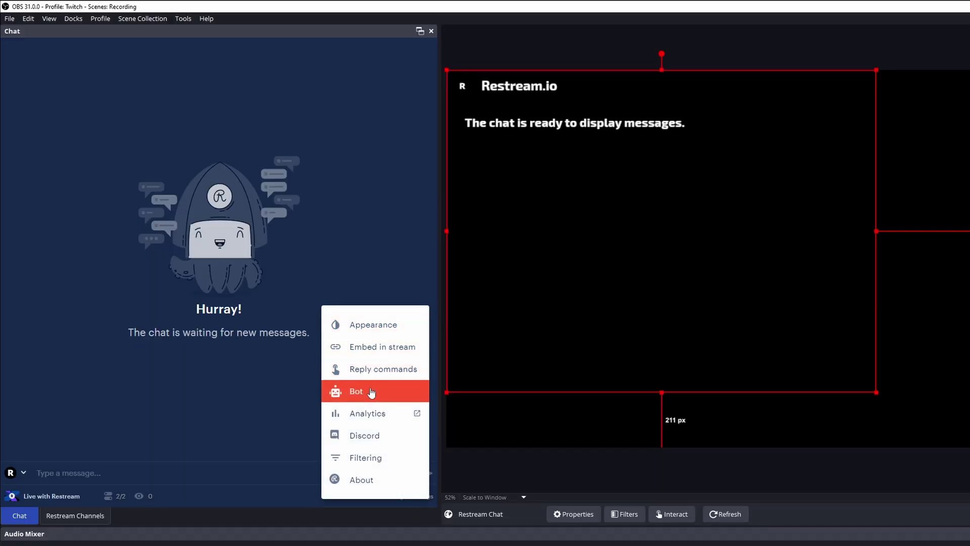
left_click(372, 391)
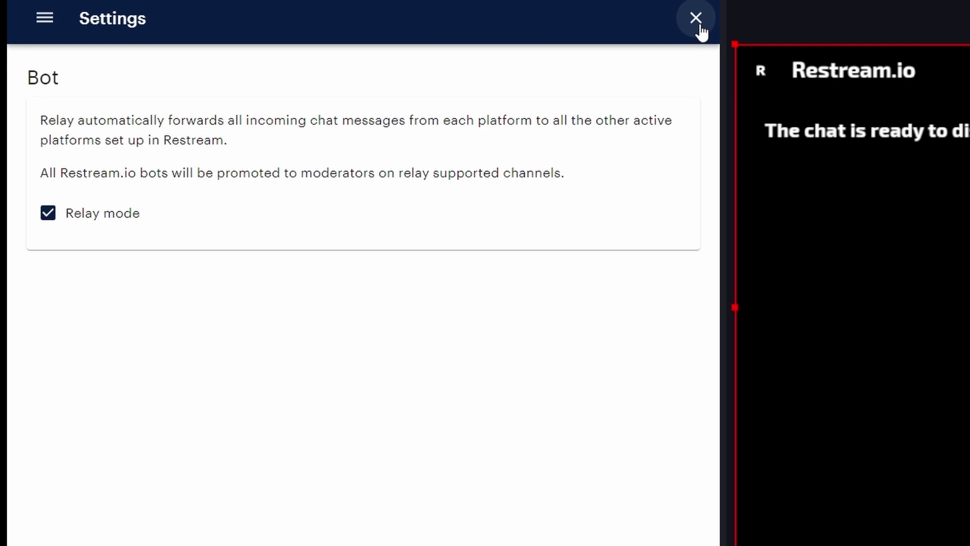
left_click(699, 23)
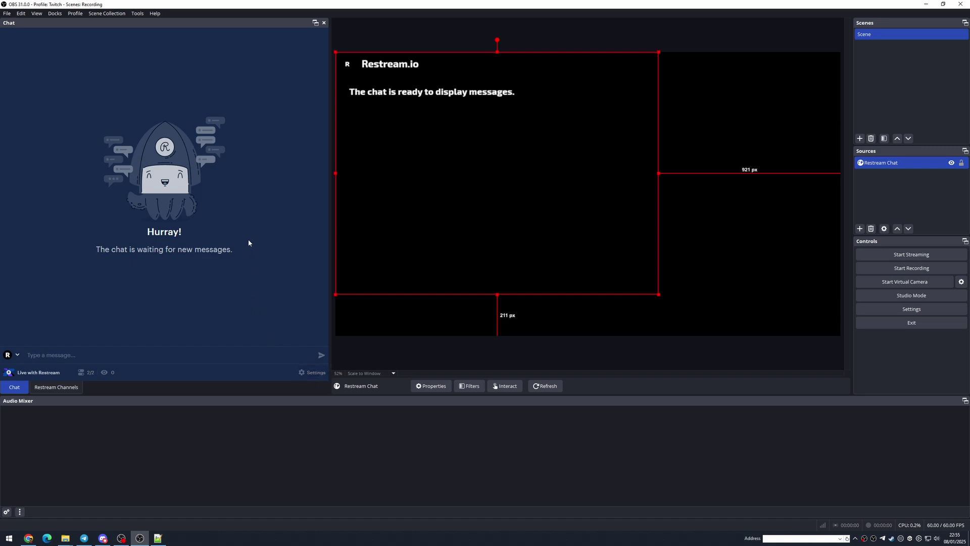
Show the Restream Channels list in the dock
left_click(62, 388)
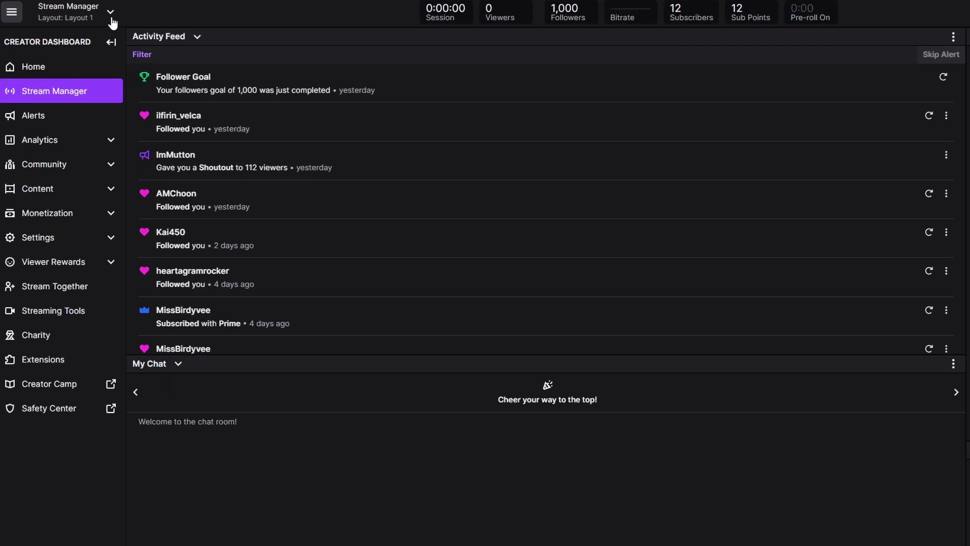
Enter Edit Stream Manager Panels from Layout, then leave without changes
left_click(111, 18)
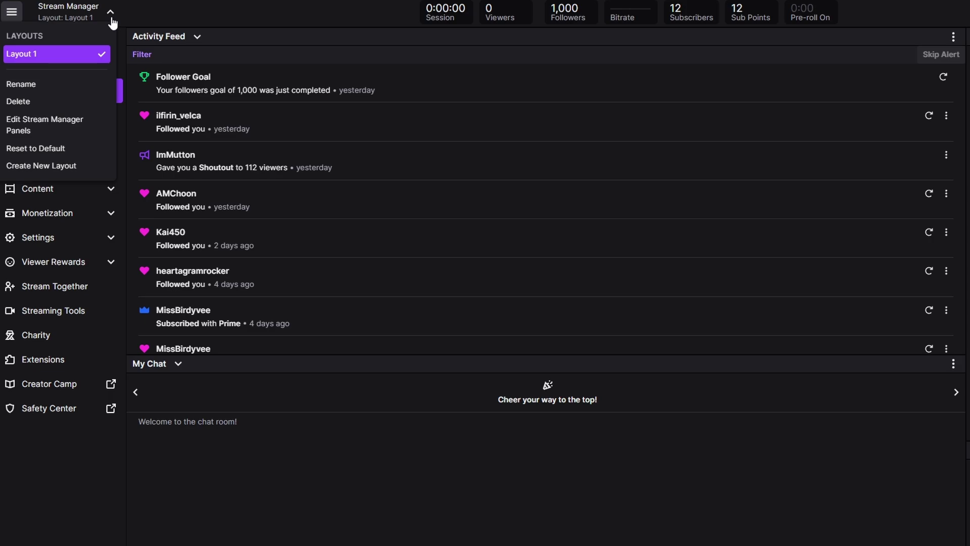
left_click(66, 130)
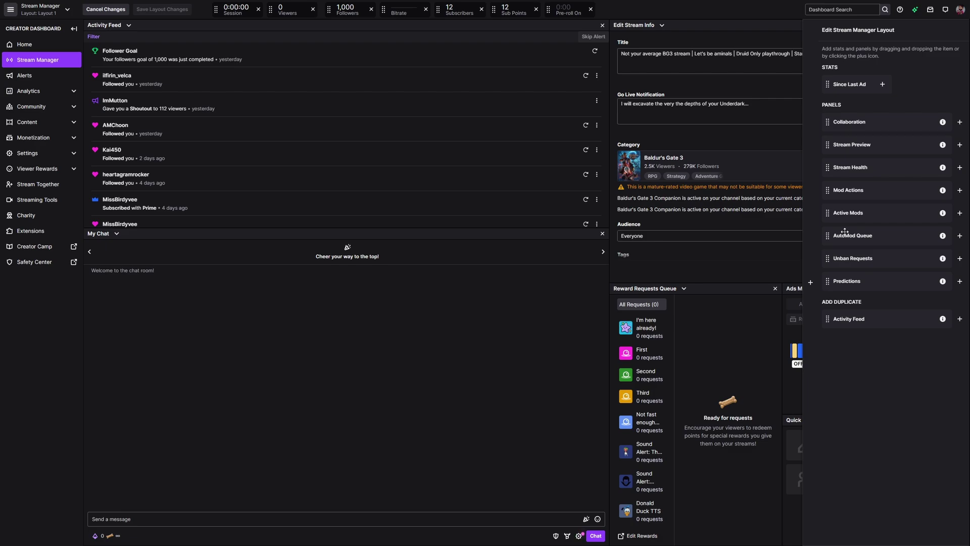
left_click(106, 10)
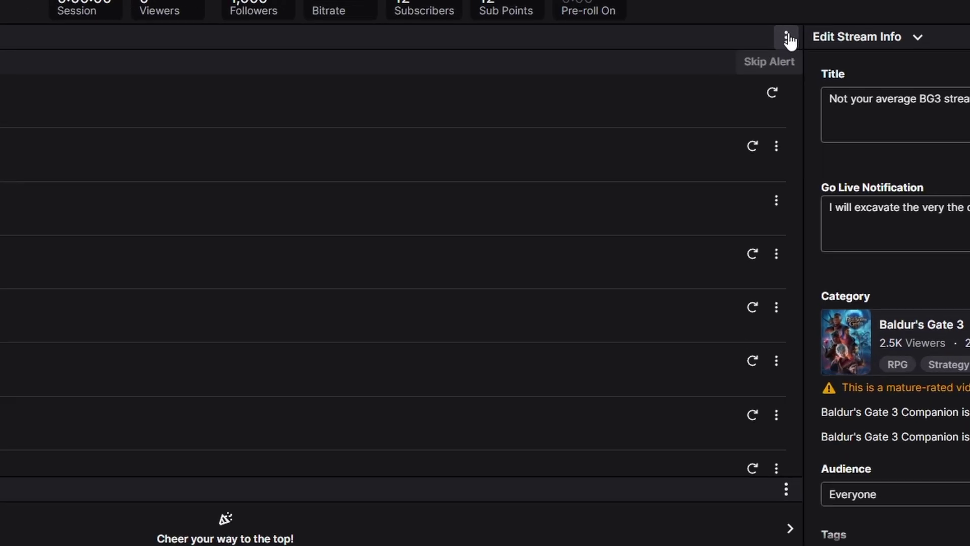
Pop out the Activity Feed, copy the popout's URL, and close the popout
left_click(786, 38)
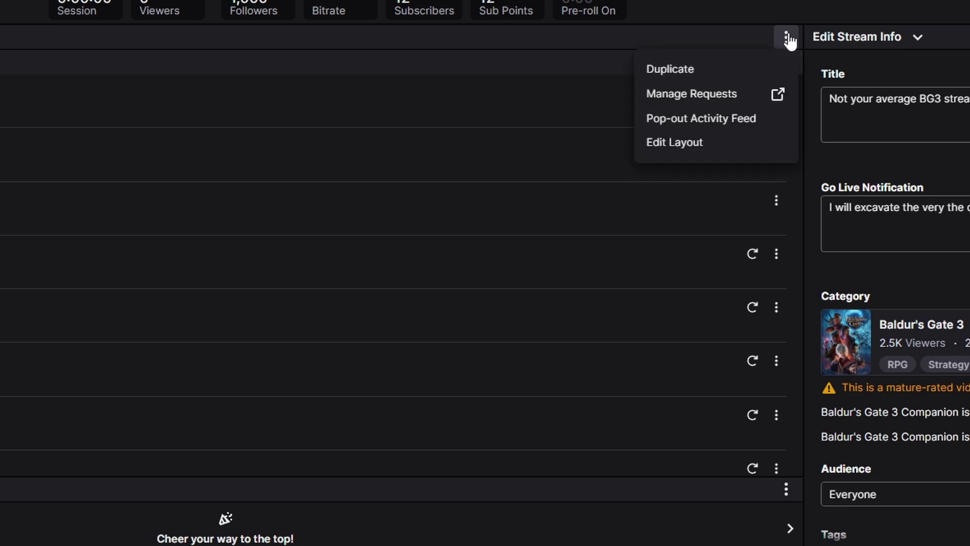
left_click(707, 119)
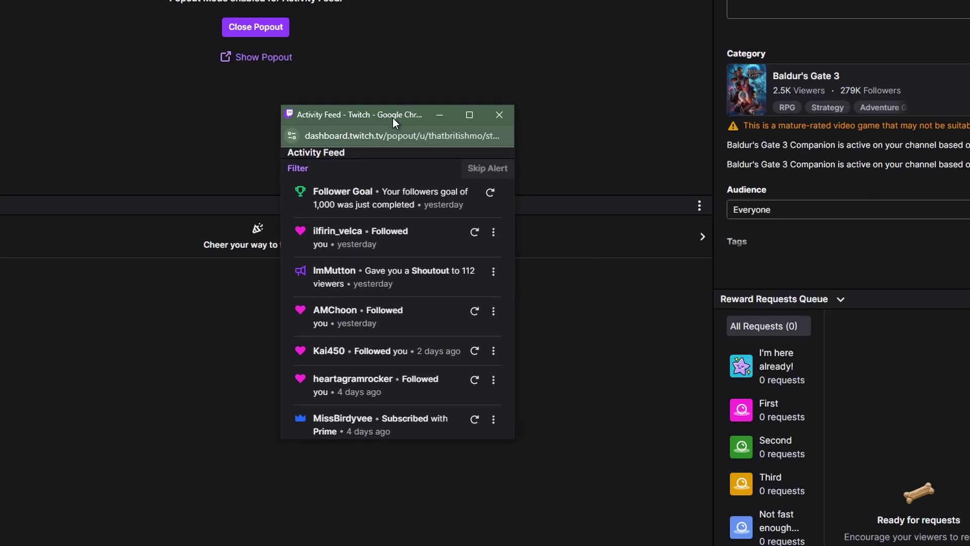
left_click(363, 136)
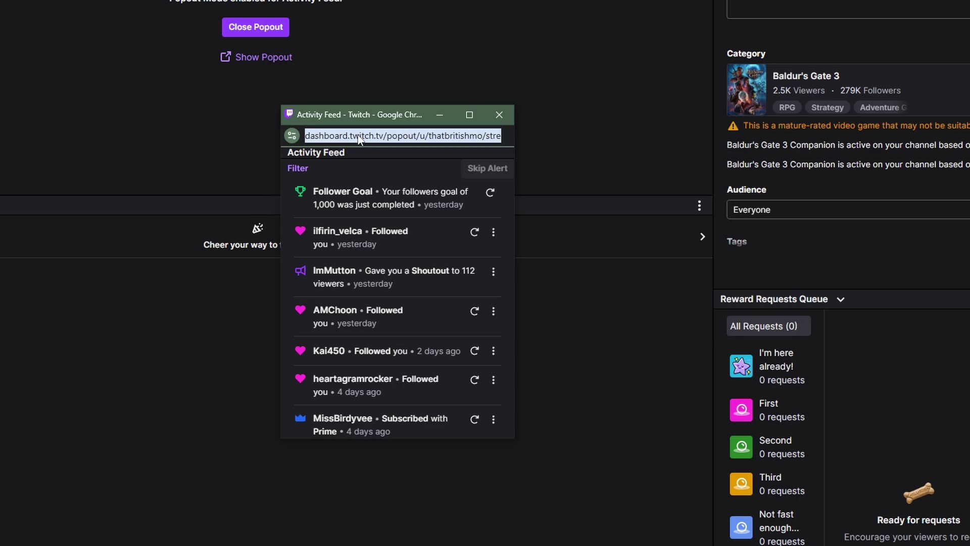
right_click(369, 137)
left_click(424, 231)
key("ctrl+w")
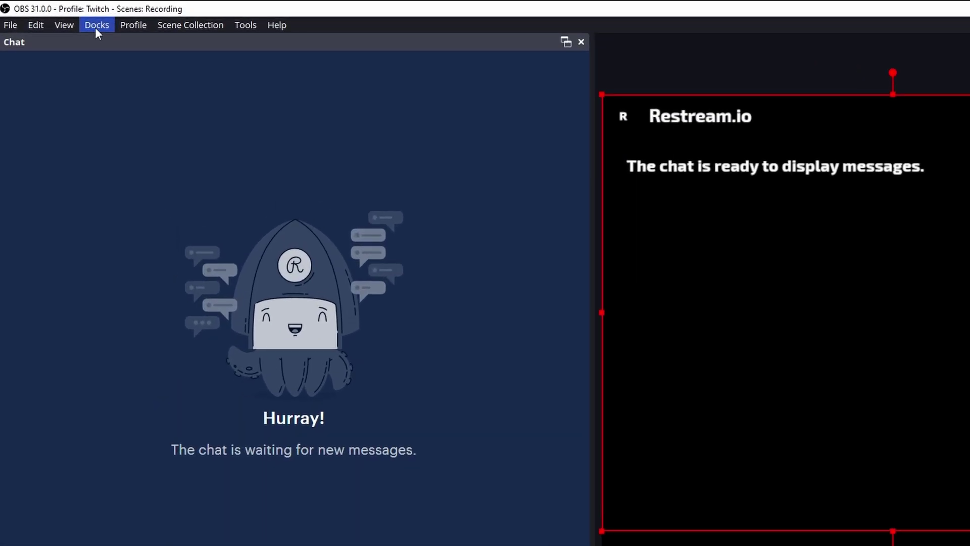
Create a custom browser dock 'Activity Feed' with the pasted Twitch popout URL and apply it
left_click(96, 26)
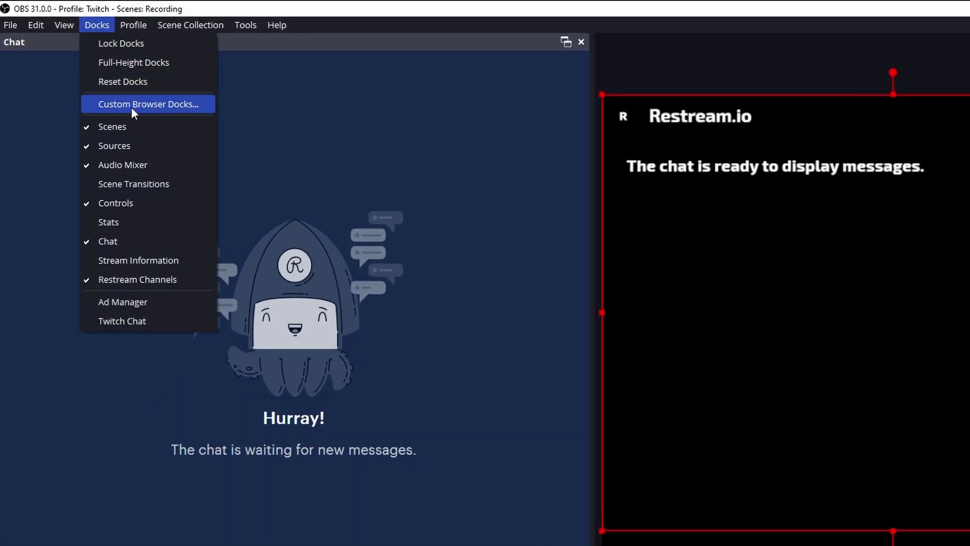
left_click(154, 107)
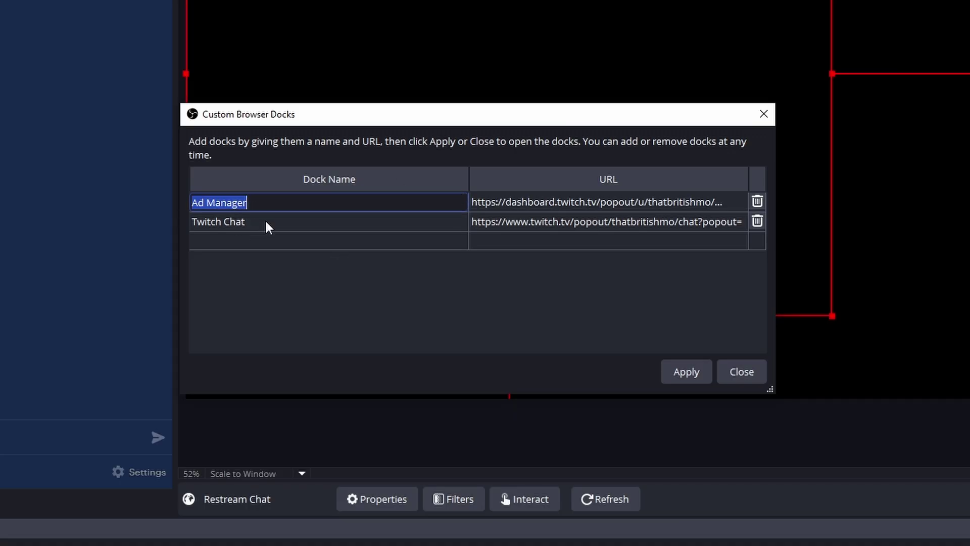
left_click(256, 241)
type("Activ")
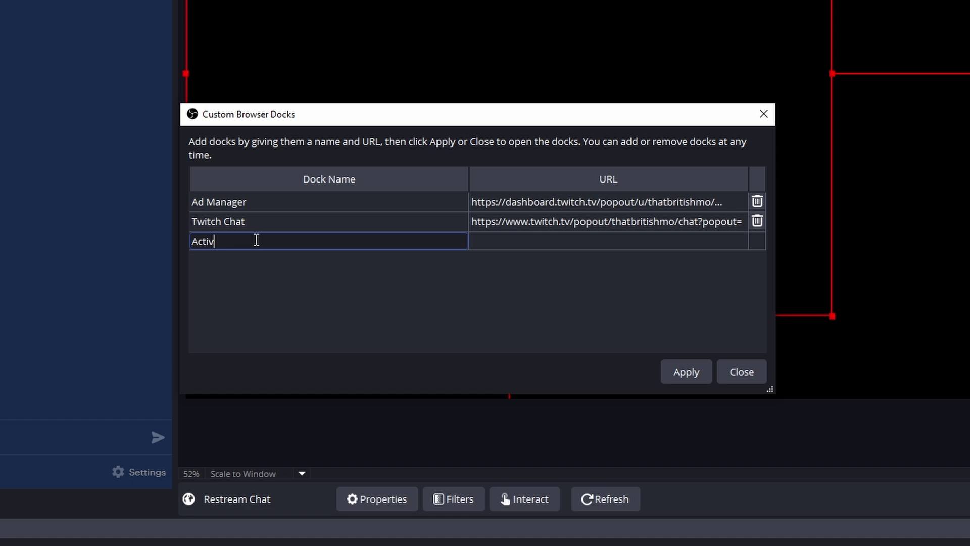
type("ity Feed")
left_click(500, 244)
key("ctrl+v")
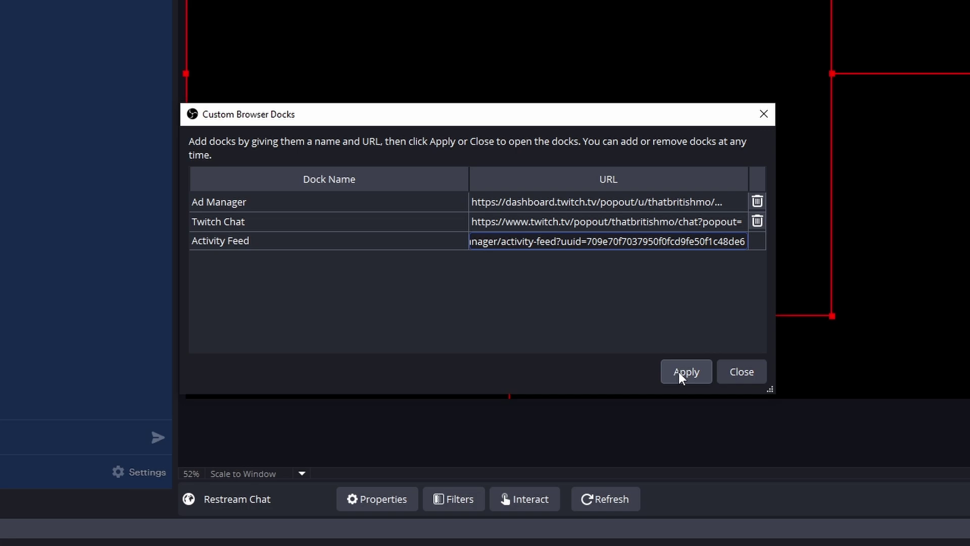
left_click(677, 372)
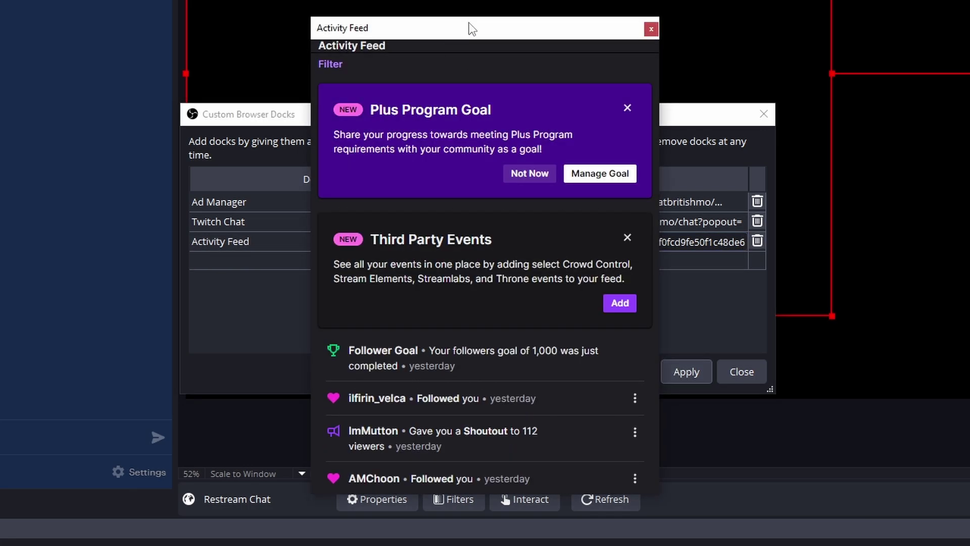
Dock the Activity Feed beside the chat and widen it
left_click_drag(471, 29, 0, 0)
left_click(725, 376)
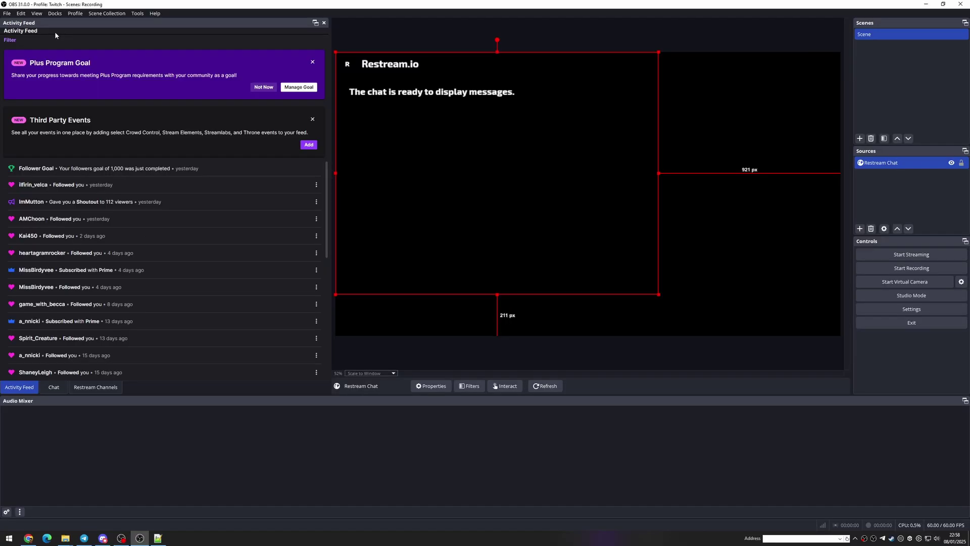
left_click_drag(48, 26, 303, 75)
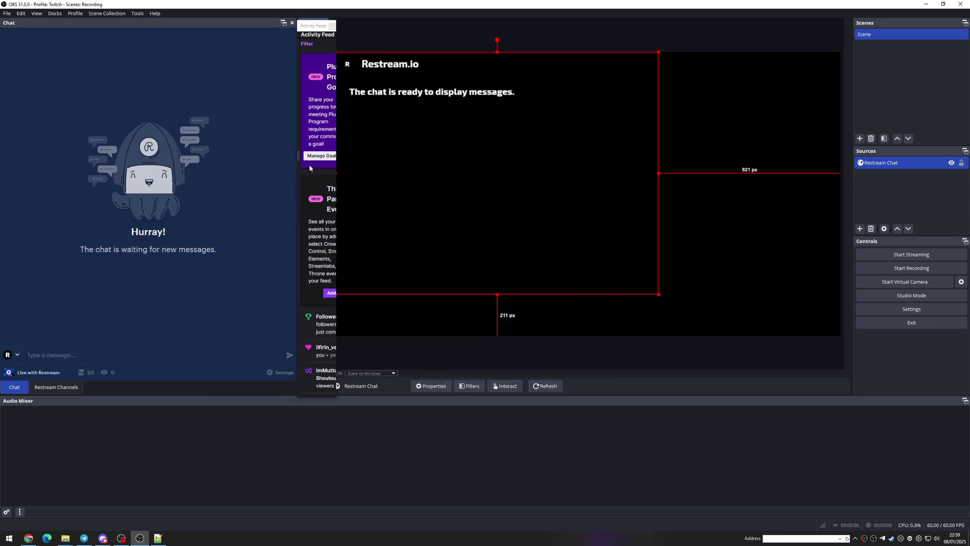
left_click_drag(297, 34, 150, 34)
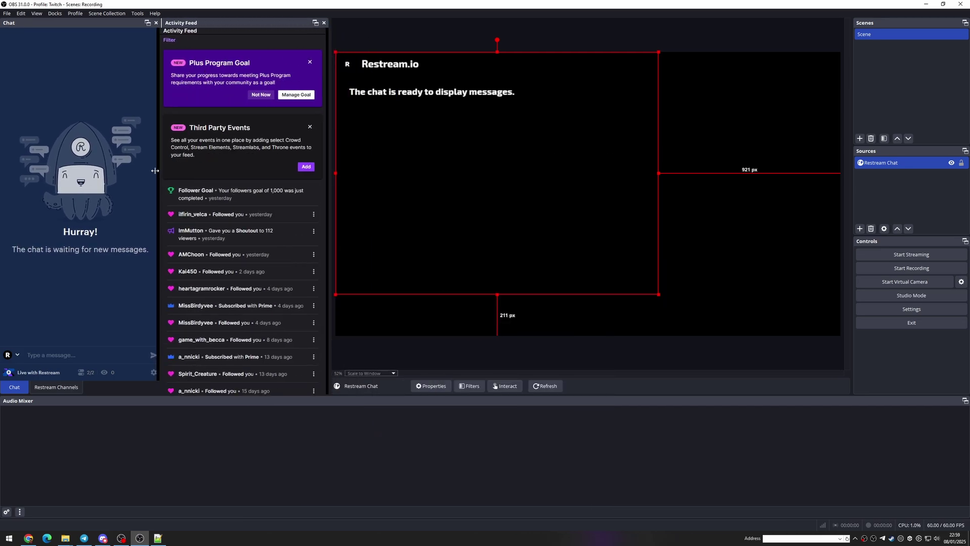
Enable the Twitch Chat and Ad Manager docks, then switch to the Twitch dashboard
left_click(55, 13)
left_click(78, 178)
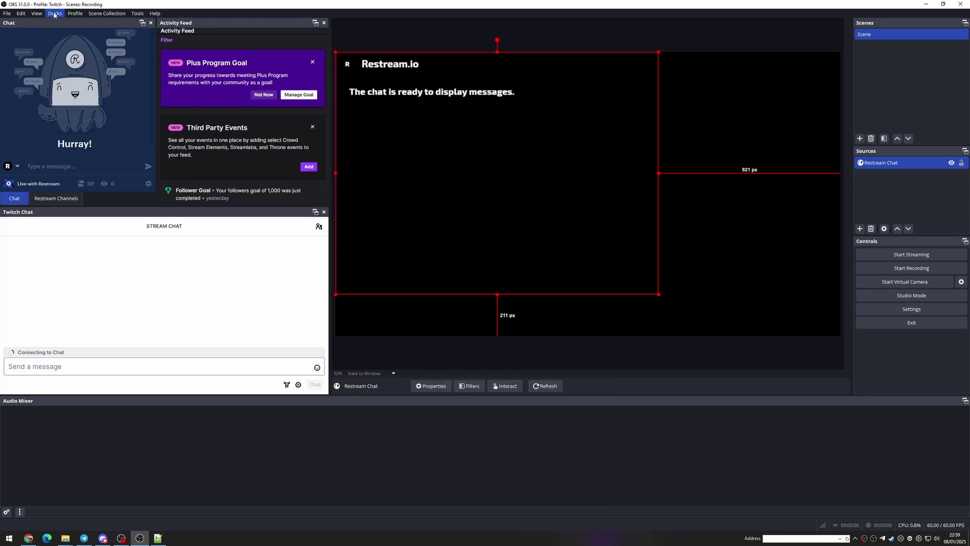
left_click(55, 14)
left_click(64, 154)
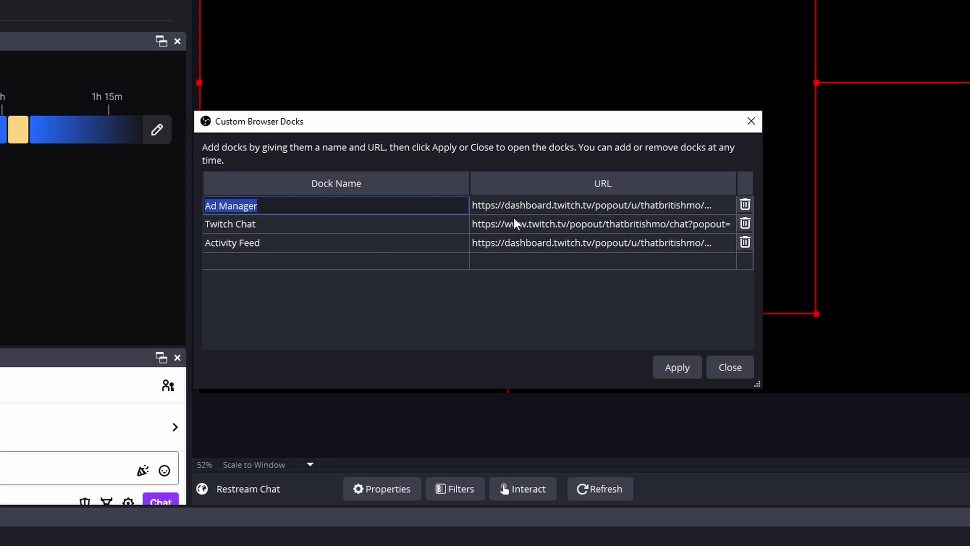
left_click(721, 367)
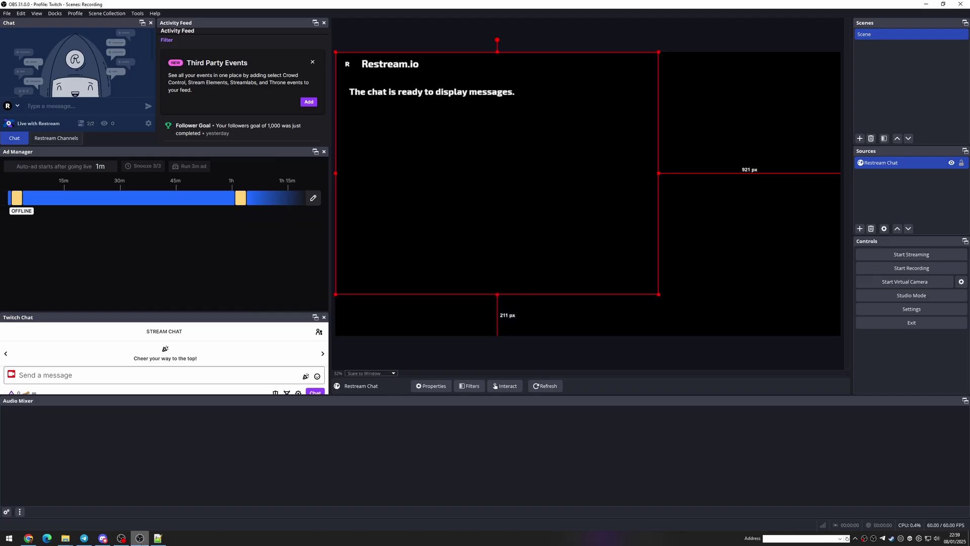
left_click(102, 538)
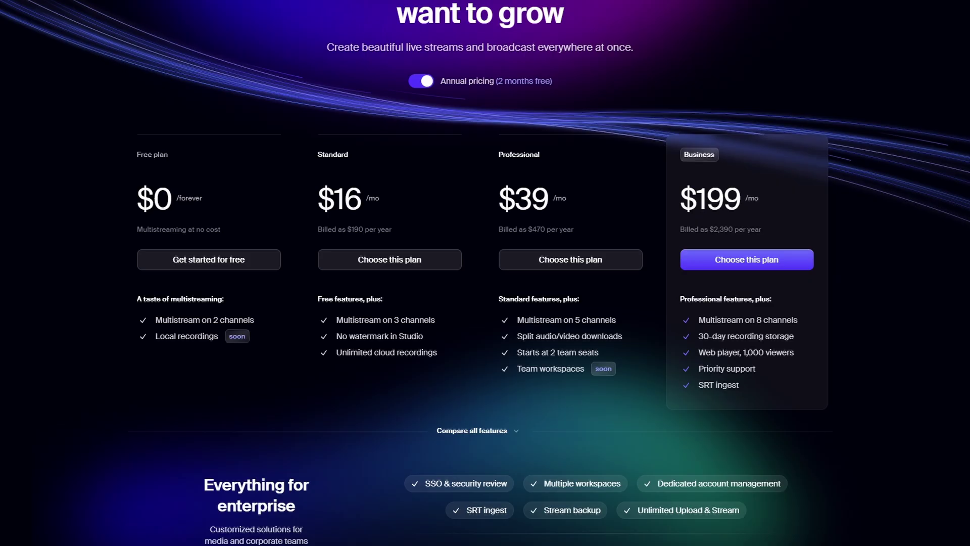
Scroll the Restream pricing page through the Compare plans table down to For teams
scroll(485, 273, "down", 1)
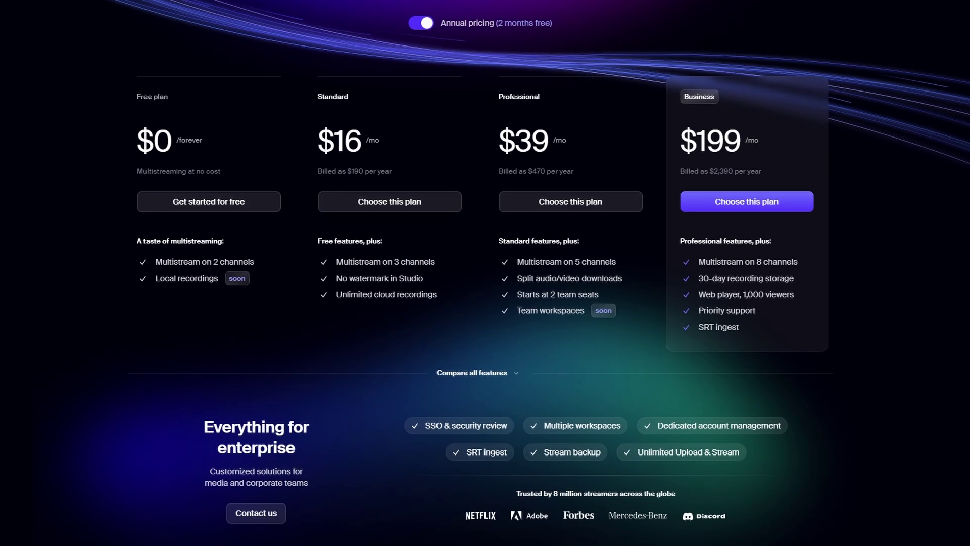
scroll(485, 273, "down", 1)
scroll(485, 273, "down", 1)
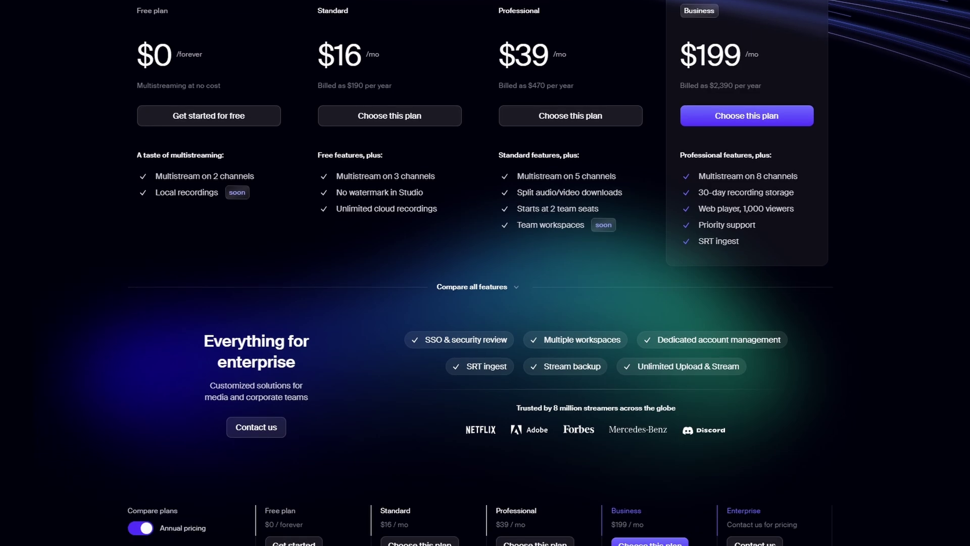
scroll(485, 273, "down", 1)
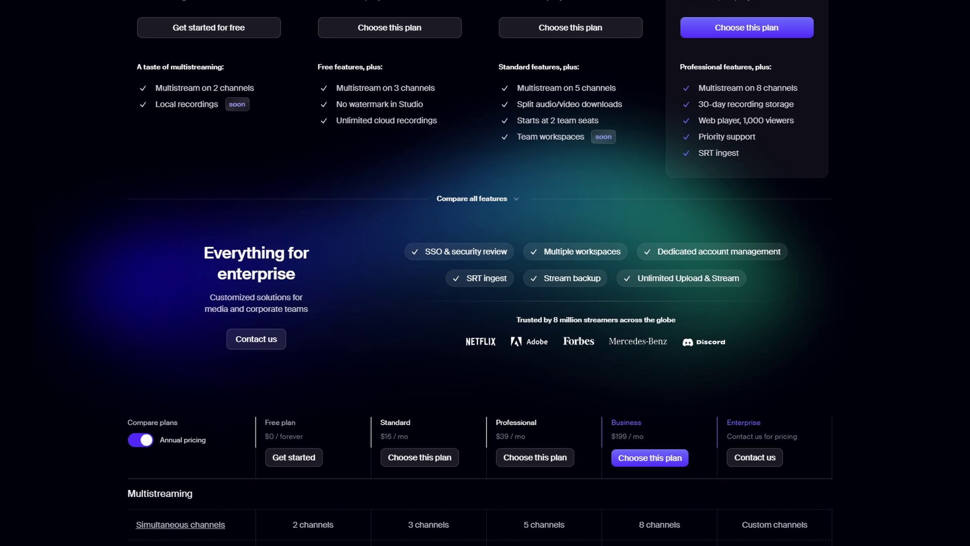
scroll(485, 273, "down", 1)
scroll(485, 273, "down", 1)
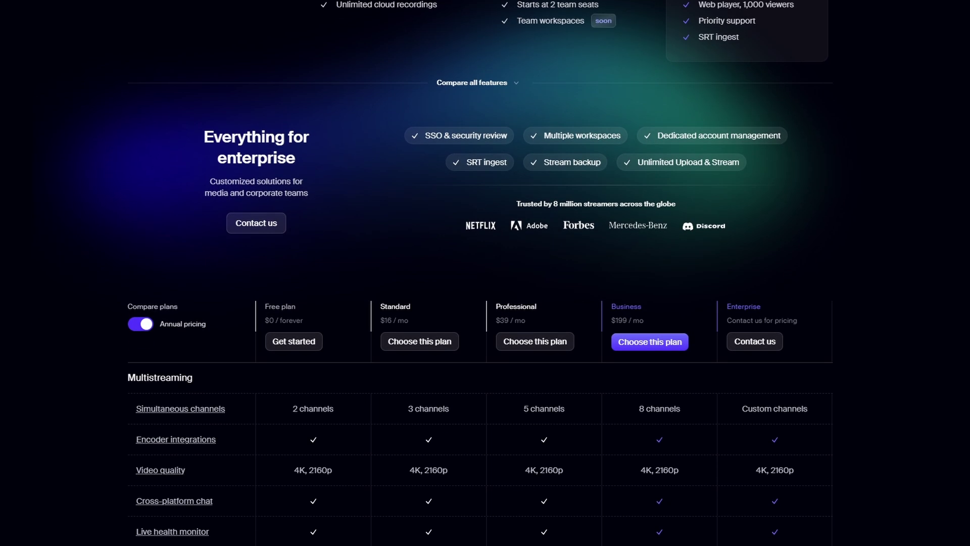
scroll(485, 273, "down", 1)
scroll(485, 273, "down", 1)
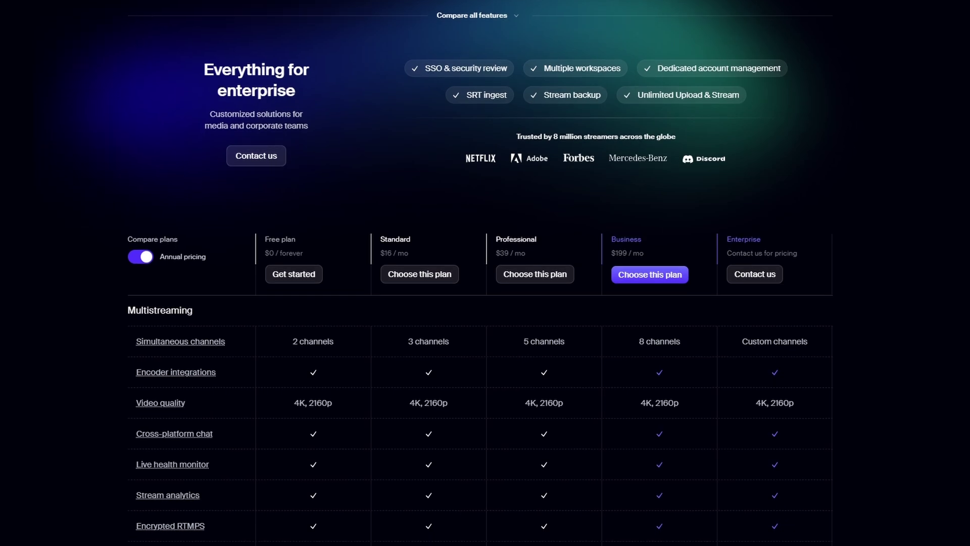
scroll(485, 273, "down", 1)
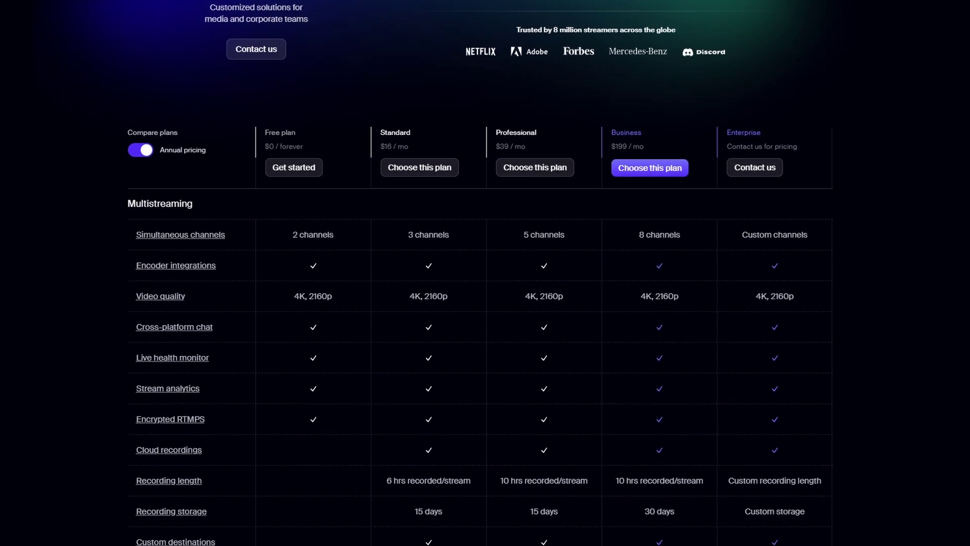
scroll(485, 273, "down", 1)
scroll(485, 273, "down", 1)
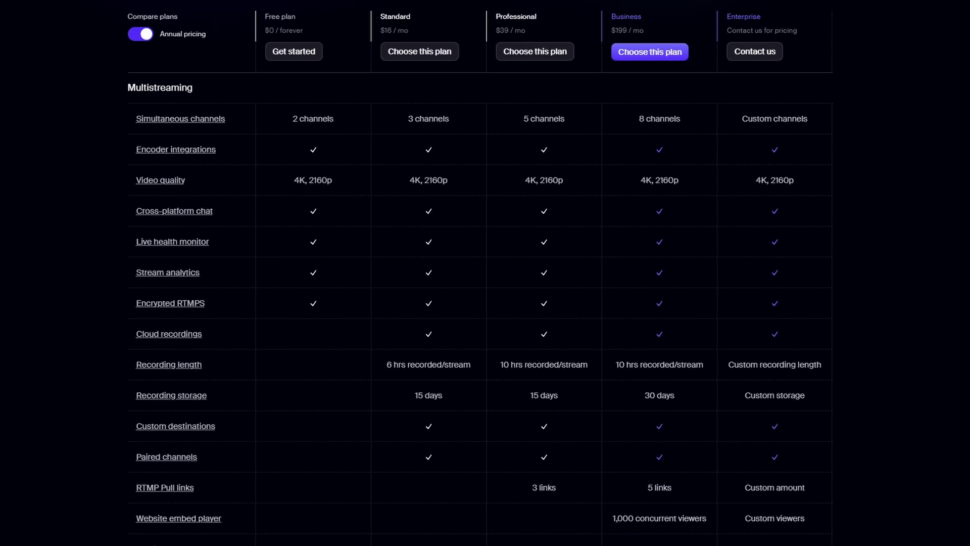
scroll(485, 273, "down", 1)
scroll(485, 273, "down", 1)
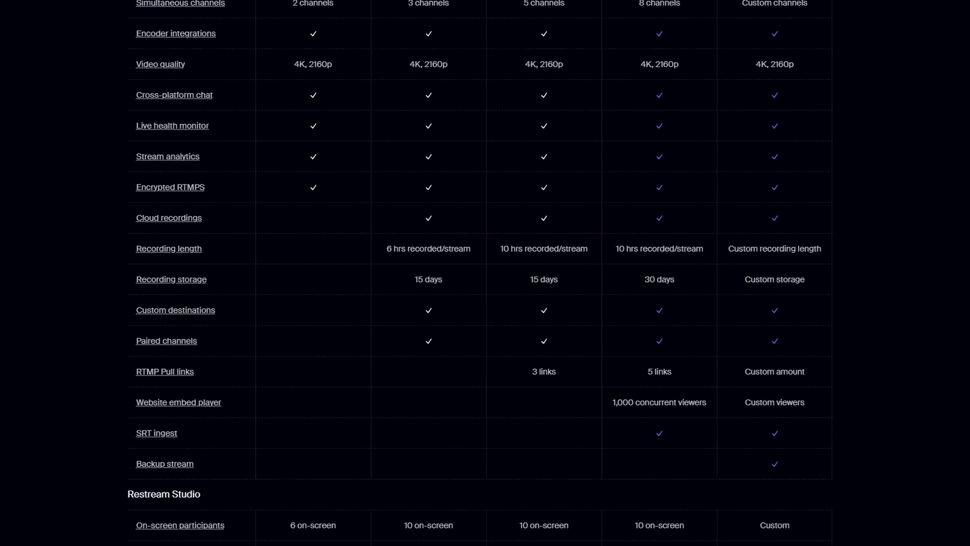
scroll(485, 272, "down", 1)
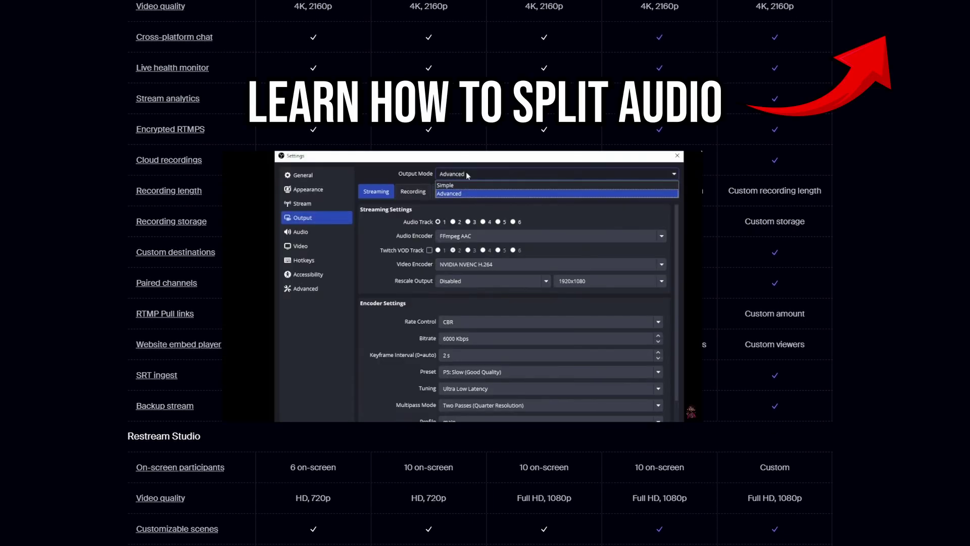
scroll(485, 273, "down", 1)
scroll(485, 273, "down", 1)
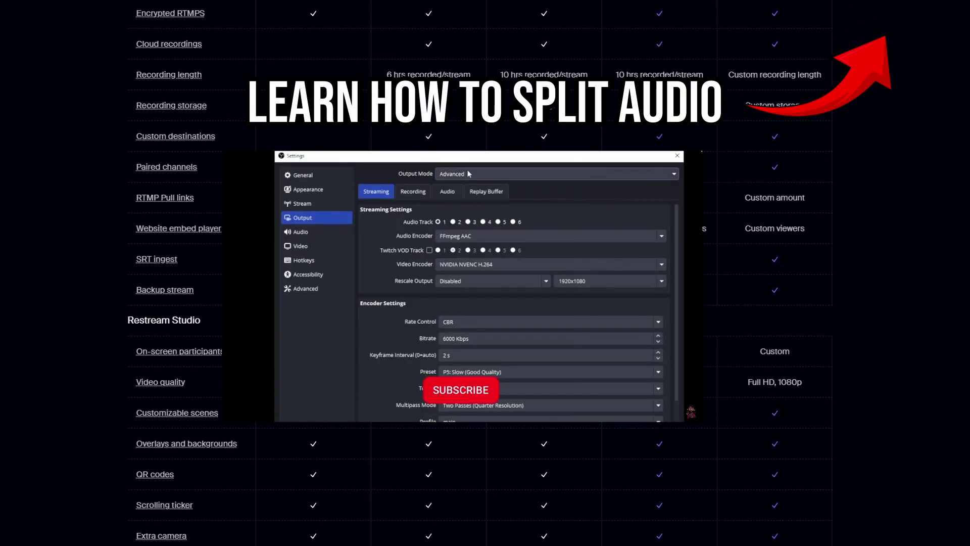
scroll(485, 273, "down", 1)
scroll(485, 273, "down", 1)
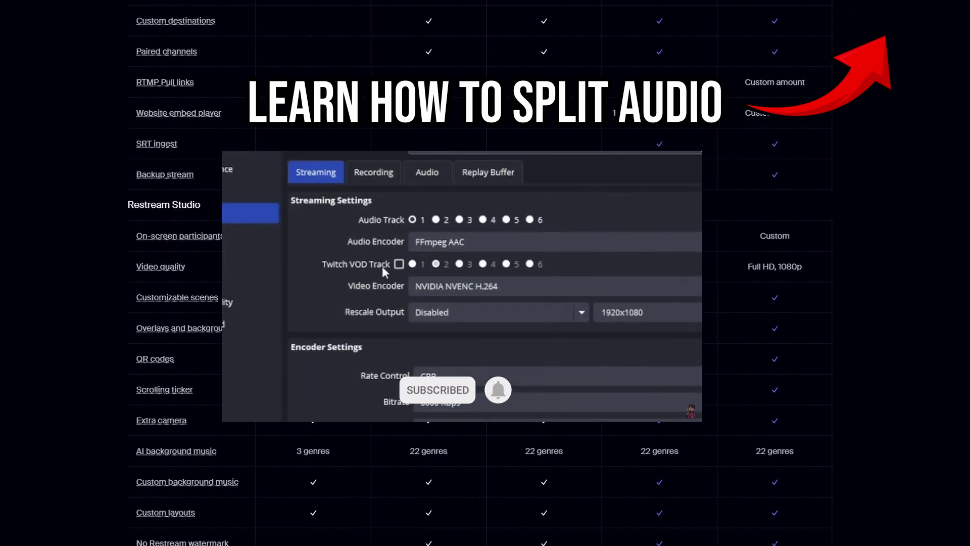
scroll(485, 273, "down", 1)
scroll(485, 273, "down", 2)
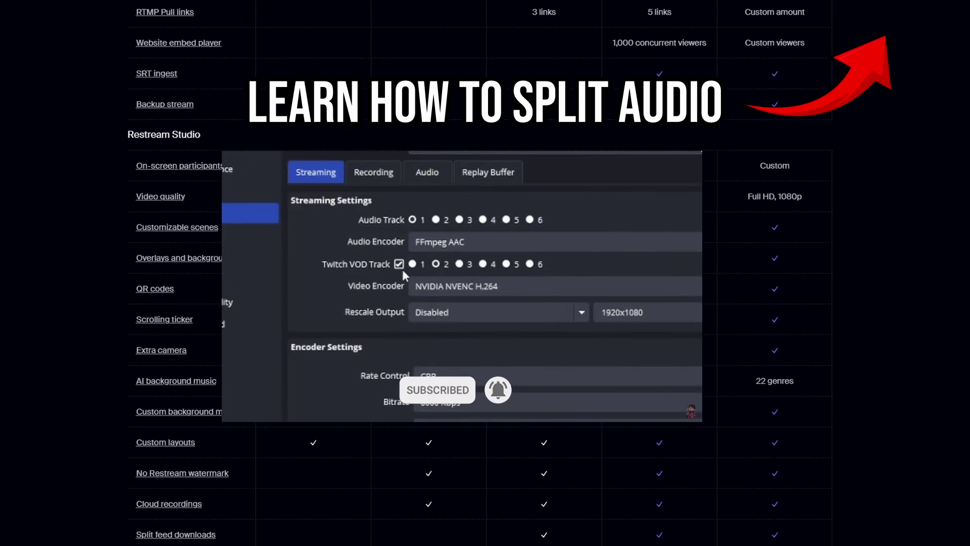
scroll(485, 273, "down", 1)
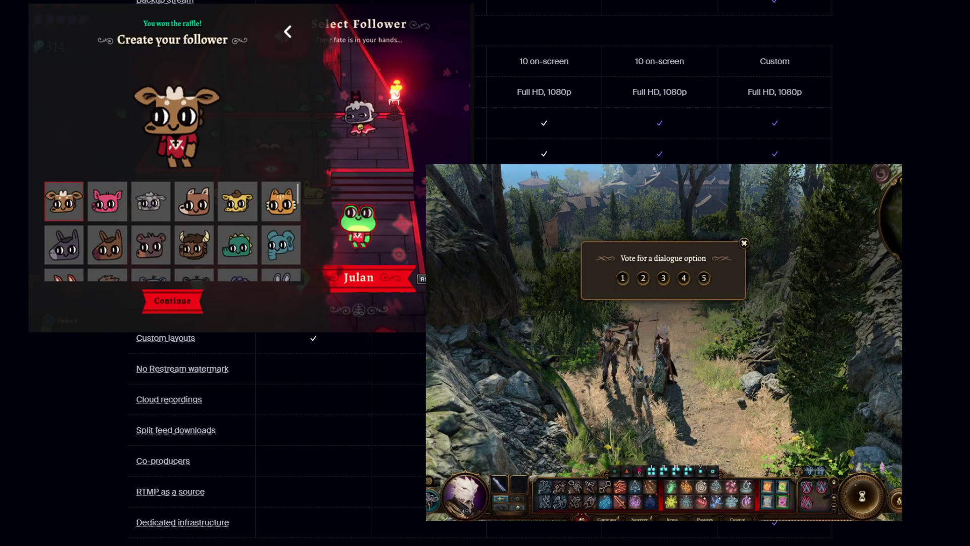
scroll(485, 273, "down", 2)
scroll(485, 273, "down", 1)
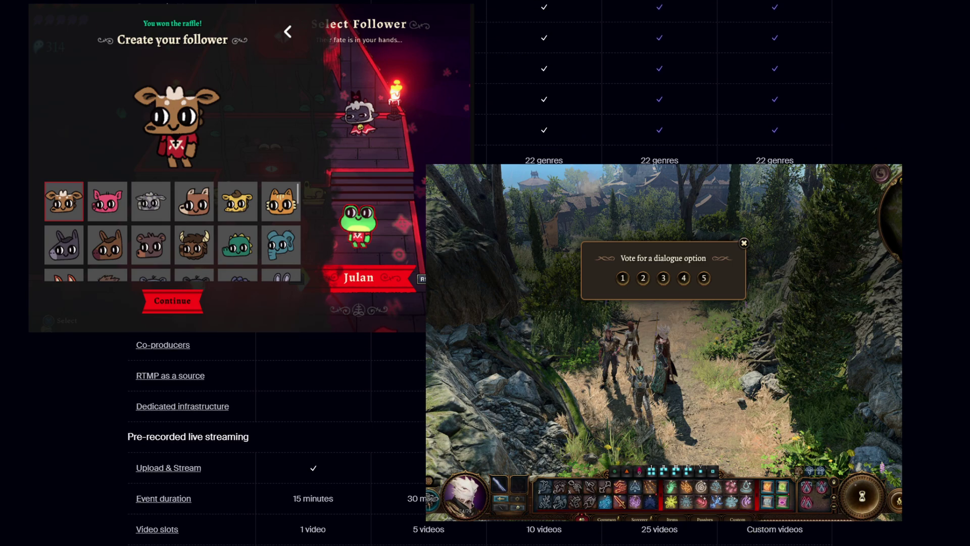
scroll(485, 273, "down", 1)
scroll(485, 273, "down", 1)
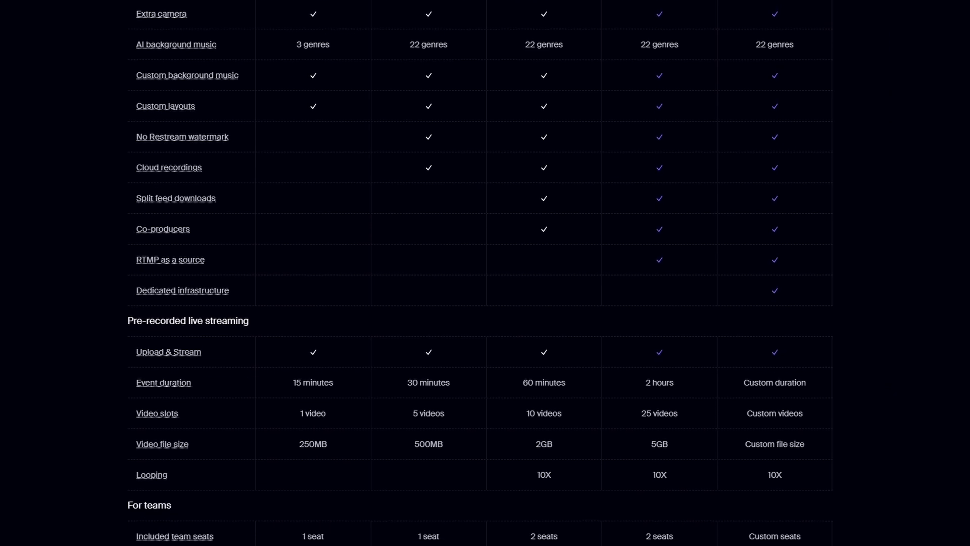
scroll(485, 273, "down", 1)
scroll(484, 272, "down", 1)
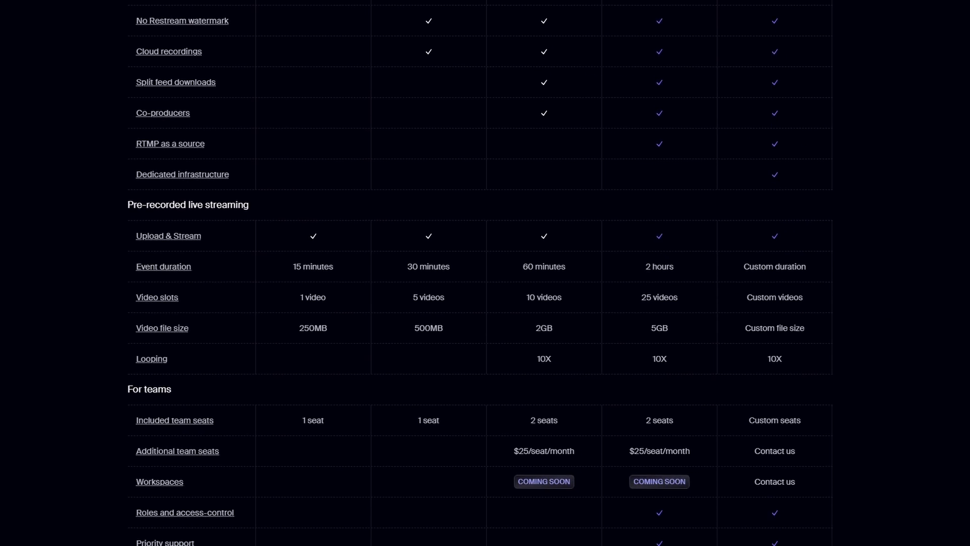
scroll(485, 273, "down", 1)
scroll(485, 273, "down", 1)
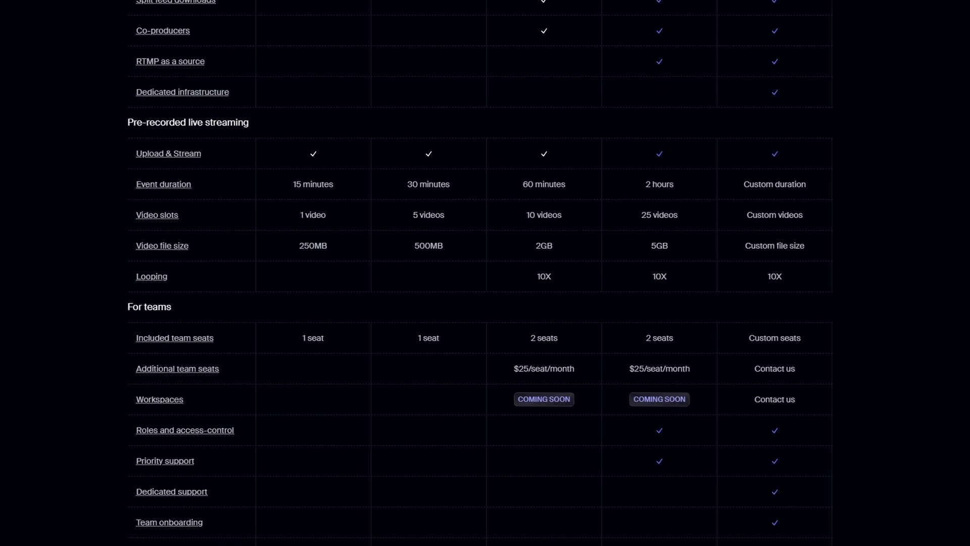
scroll(485, 272, "down", 1)
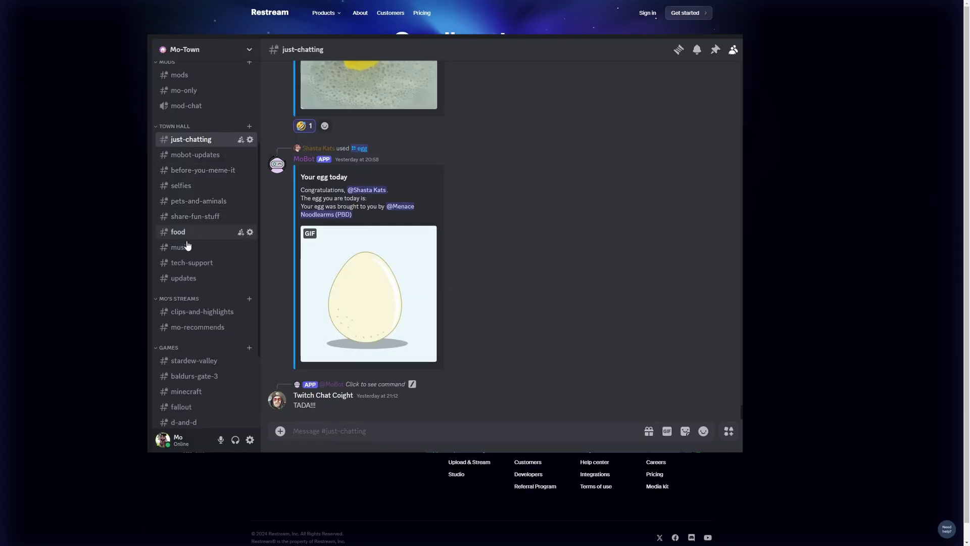
Open the #tech-support channel and scroll up through its older headset discussion
left_click(195, 267)
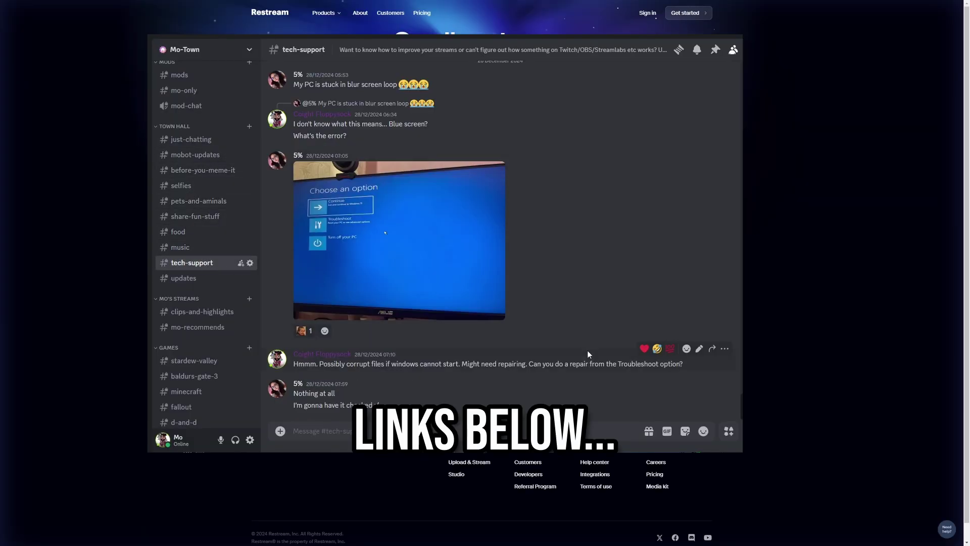
scroll(591, 354, "up", 4)
scroll(597, 354, "up", 15)
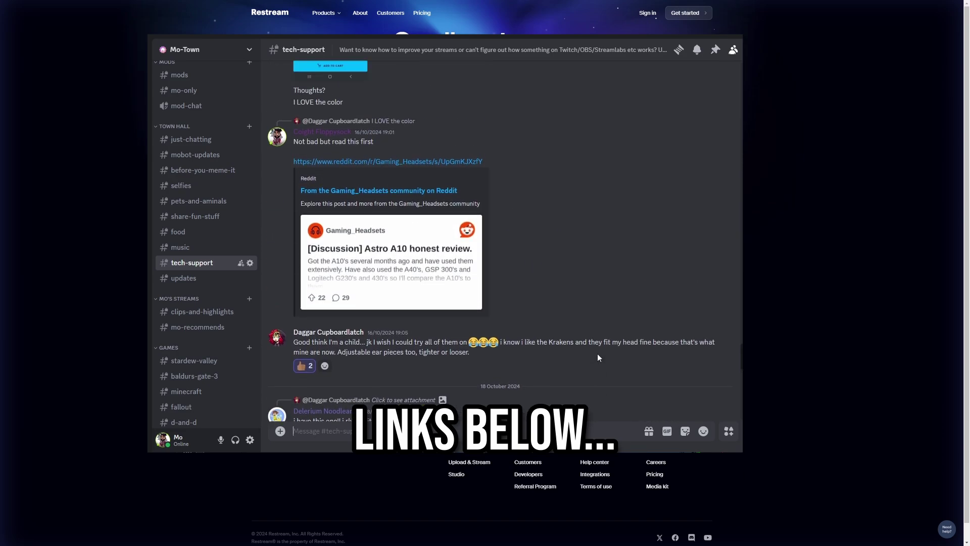
scroll(598, 357, "up", 15)
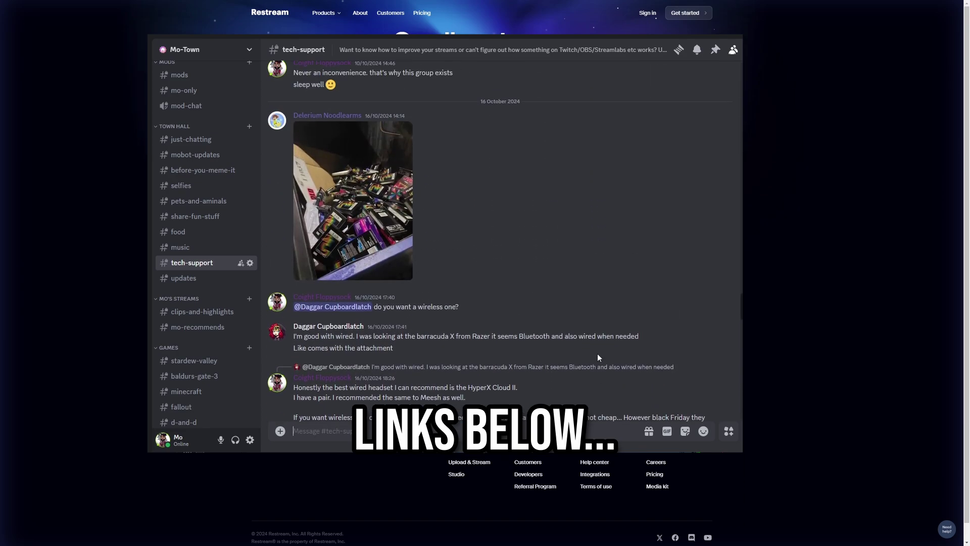